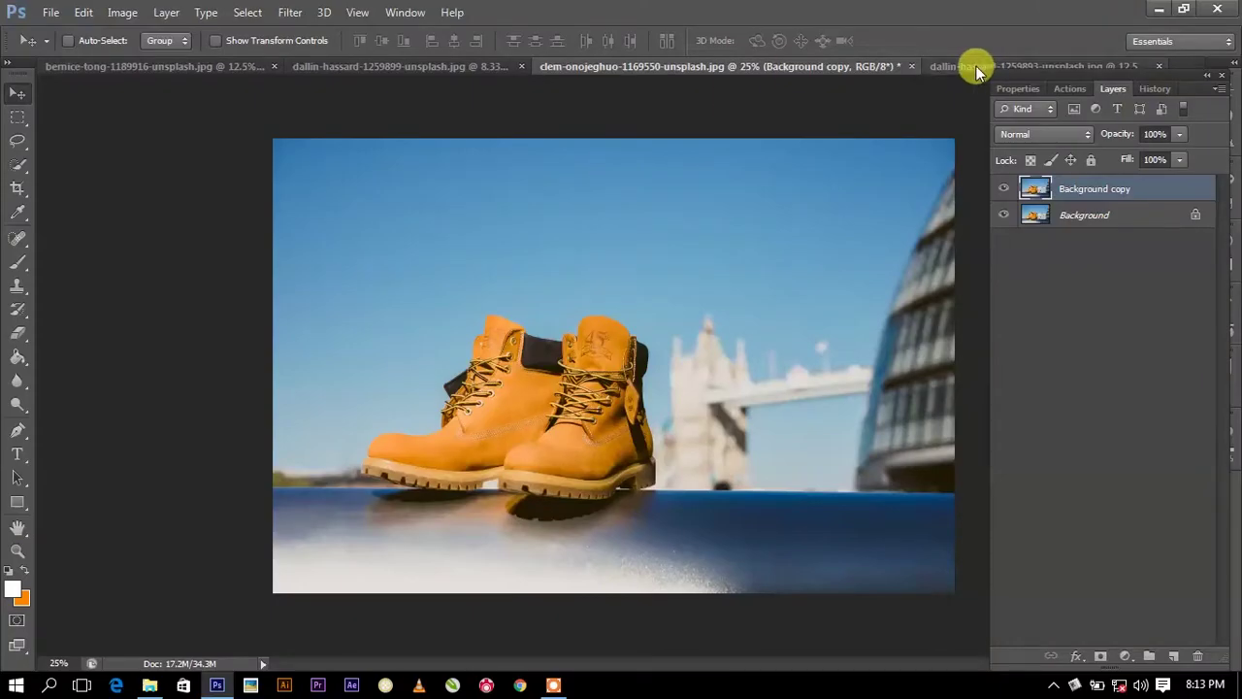
Step: Copy the couple photo layer into the Tower Bridge document and scale it to about 36%
click(977, 66)
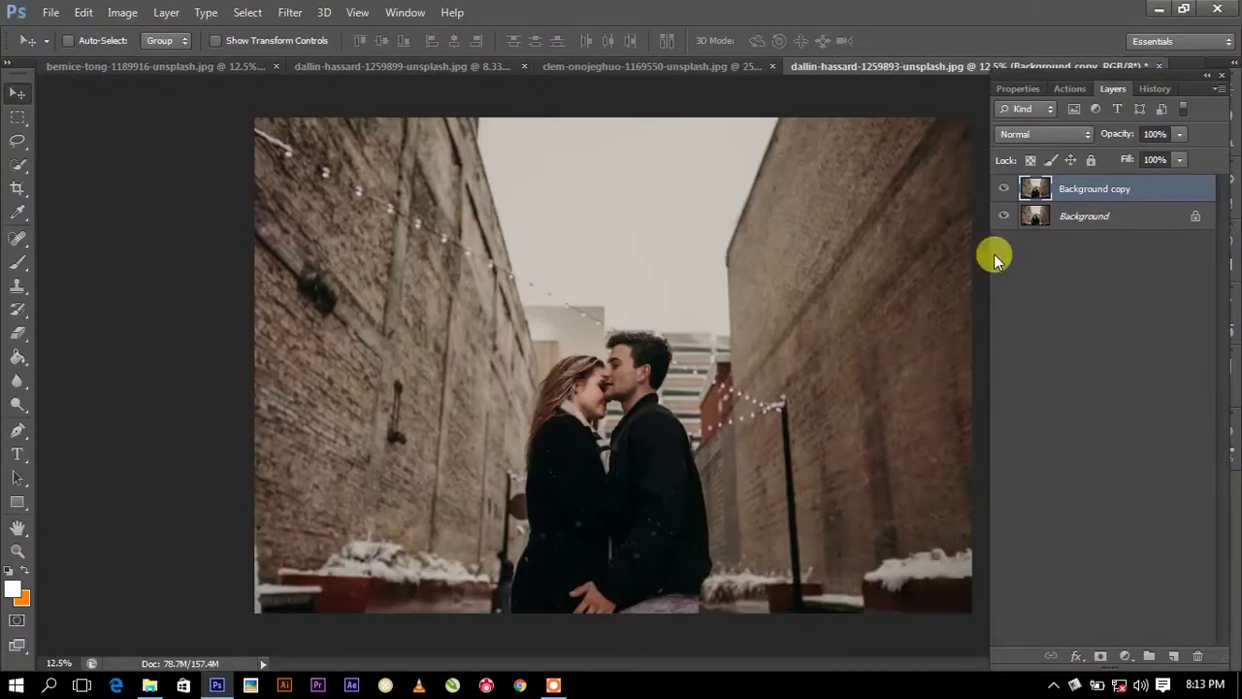
mouse_move(604, 416)
mouse_down()
mouse_move(705, 34)
mouse_move(649, 355)
mouse_up()
key(ctrl+t)
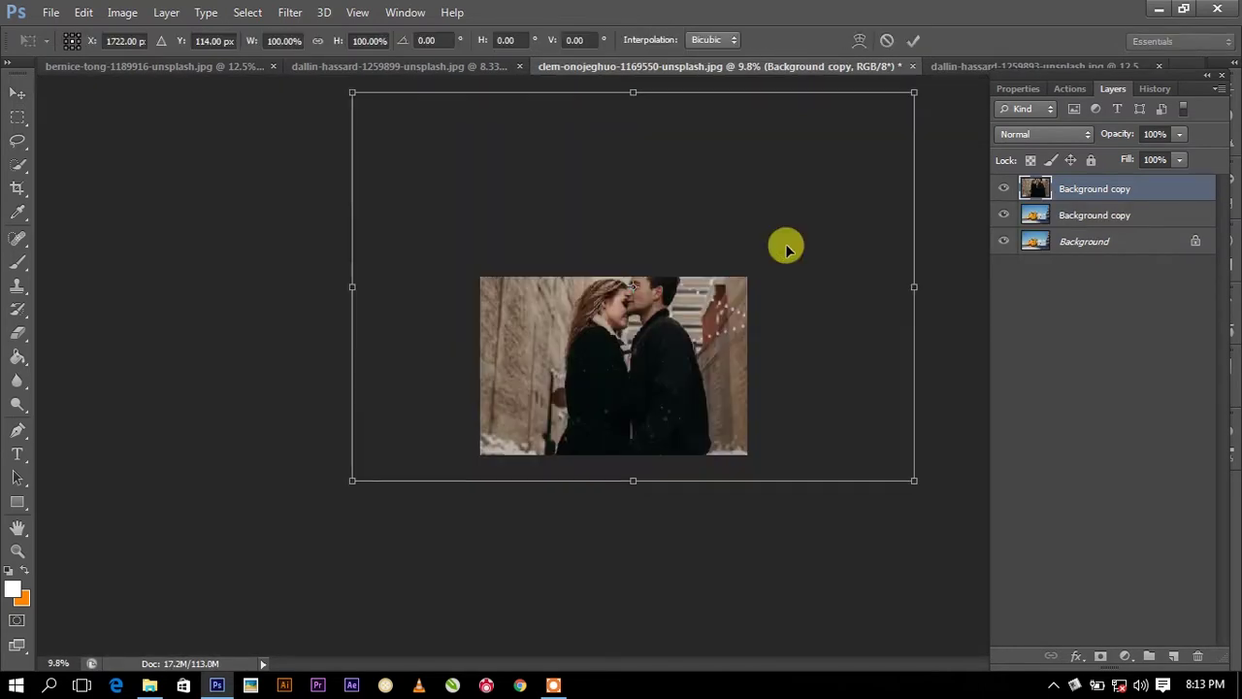
key(ctrl+0)
drag(913, 93, 776, 282)
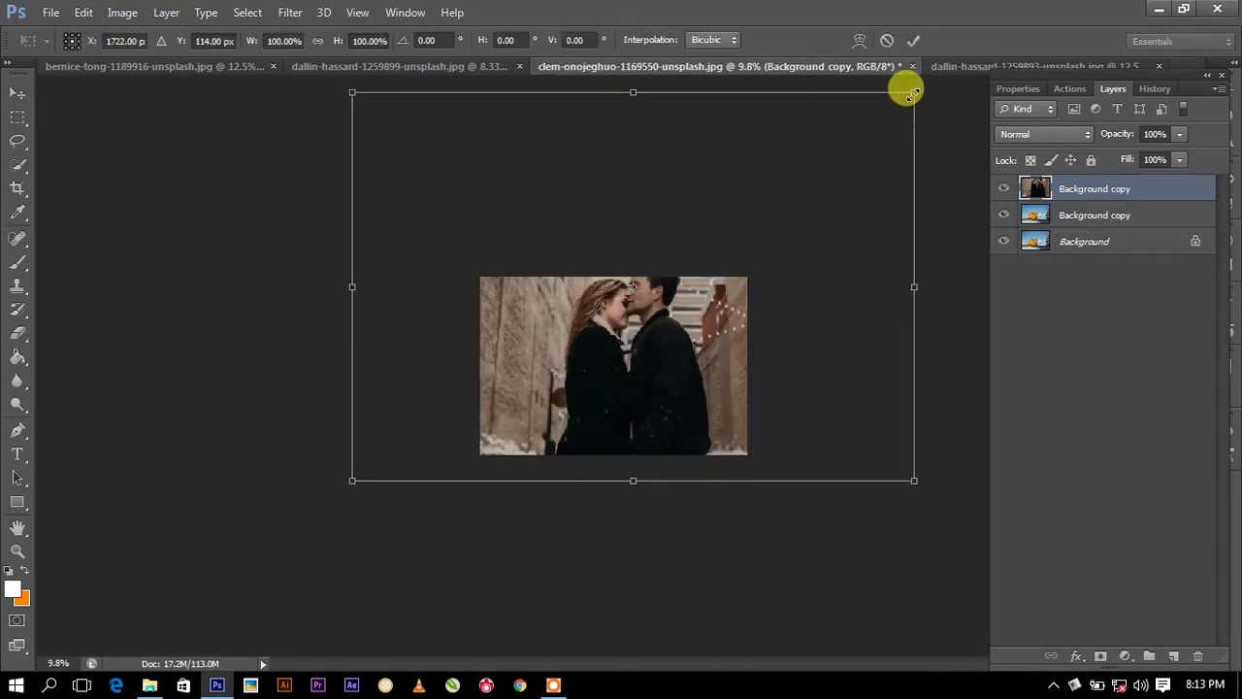
drag(681, 274, 670, 347)
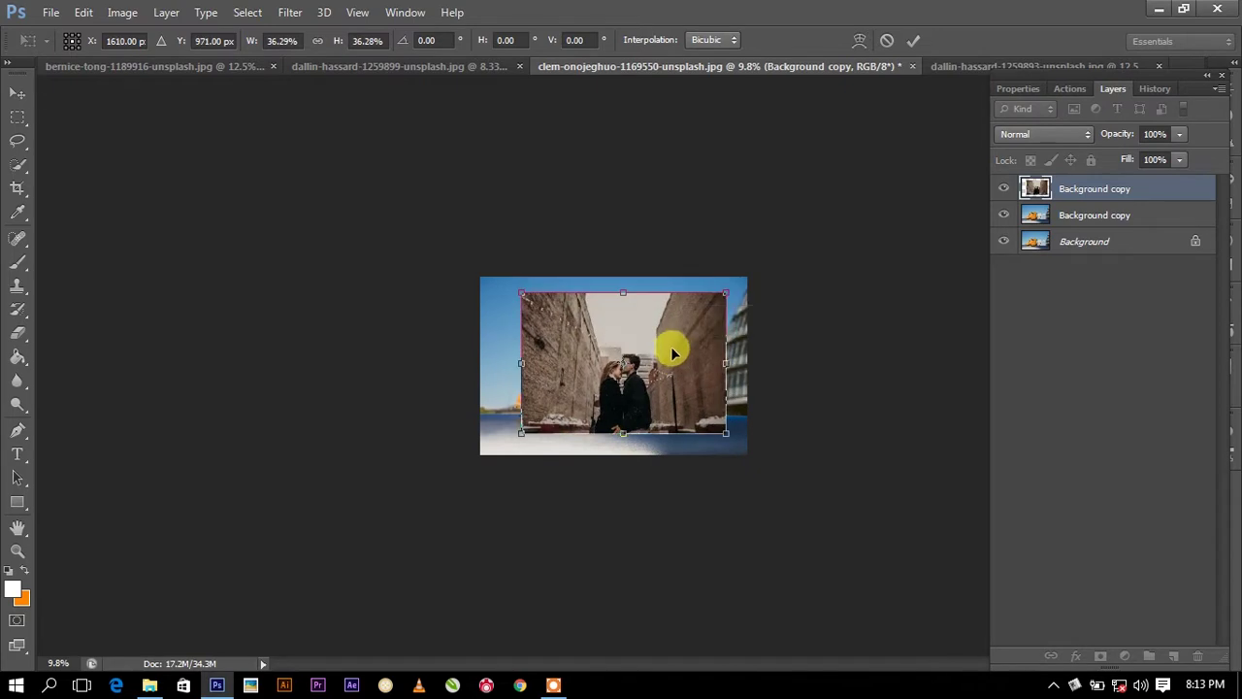
key(Return)
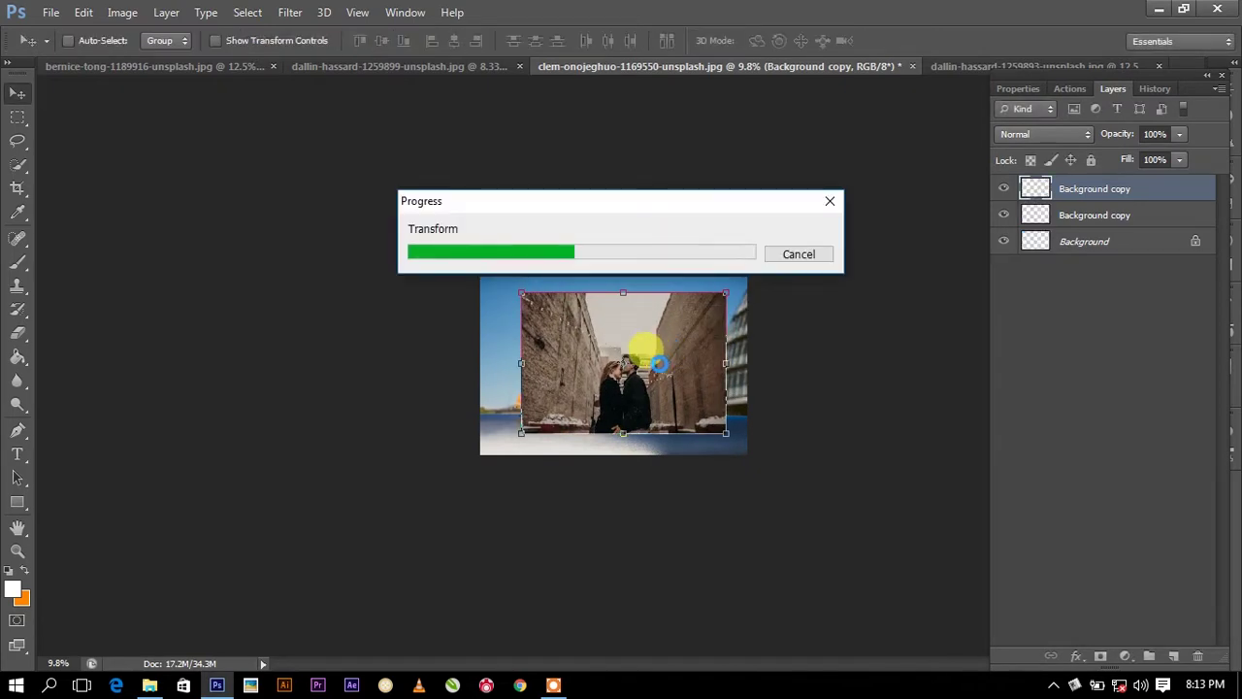
key(ctrl+0)
scroll(625, 397, up, 5)
mouse_move(612, 388)
mouse_down()
mouse_move(604, 214)
mouse_move(596, 284)
mouse_move(596, 259)
mouse_up()
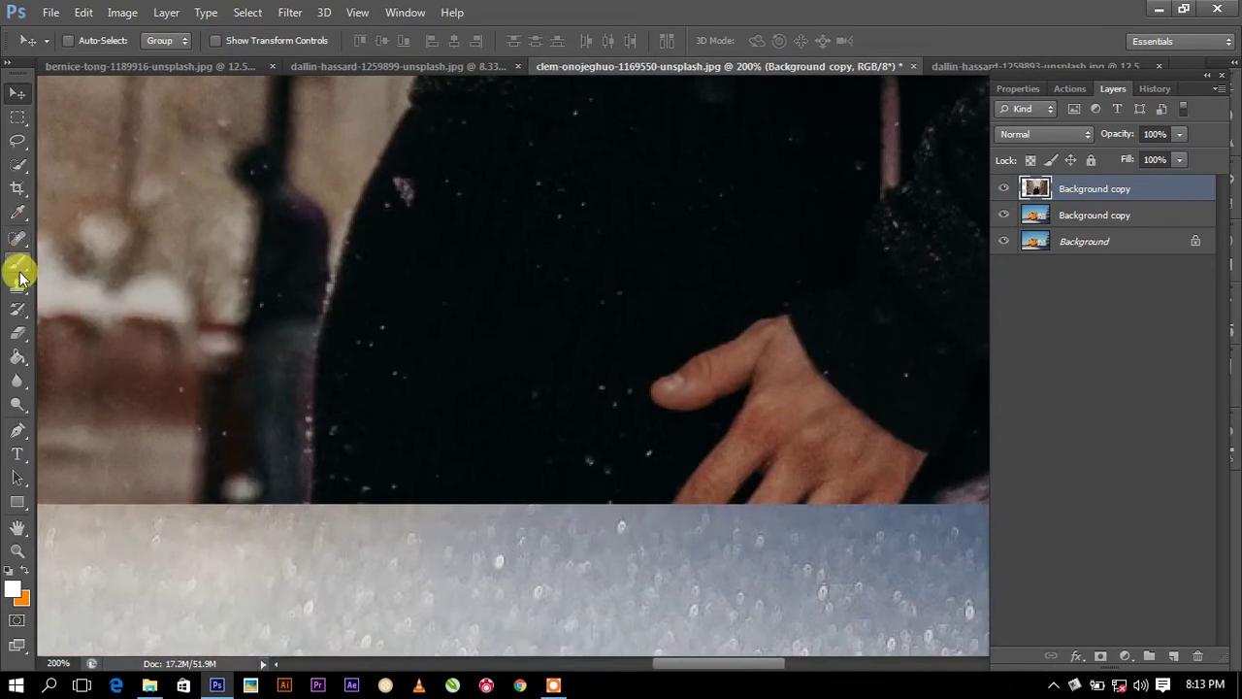
Step: Start a Pen path at the coat's lower edge and trace up over the woman's hair
click(17, 430)
click(313, 507)
mouse_move(333, 270)
mouse_down()
mouse_move(353, 216)
mouse_move(354, 430)
mouse_up()
click(396, 336)
mouse_move(412, 283)
mouse_down()
mouse_move(421, 250)
mouse_move(479, 502)
mouse_up()
mouse_move(446, 390)
mouse_down()
mouse_move(445, 357)
mouse_move(489, 649)
mouse_up()
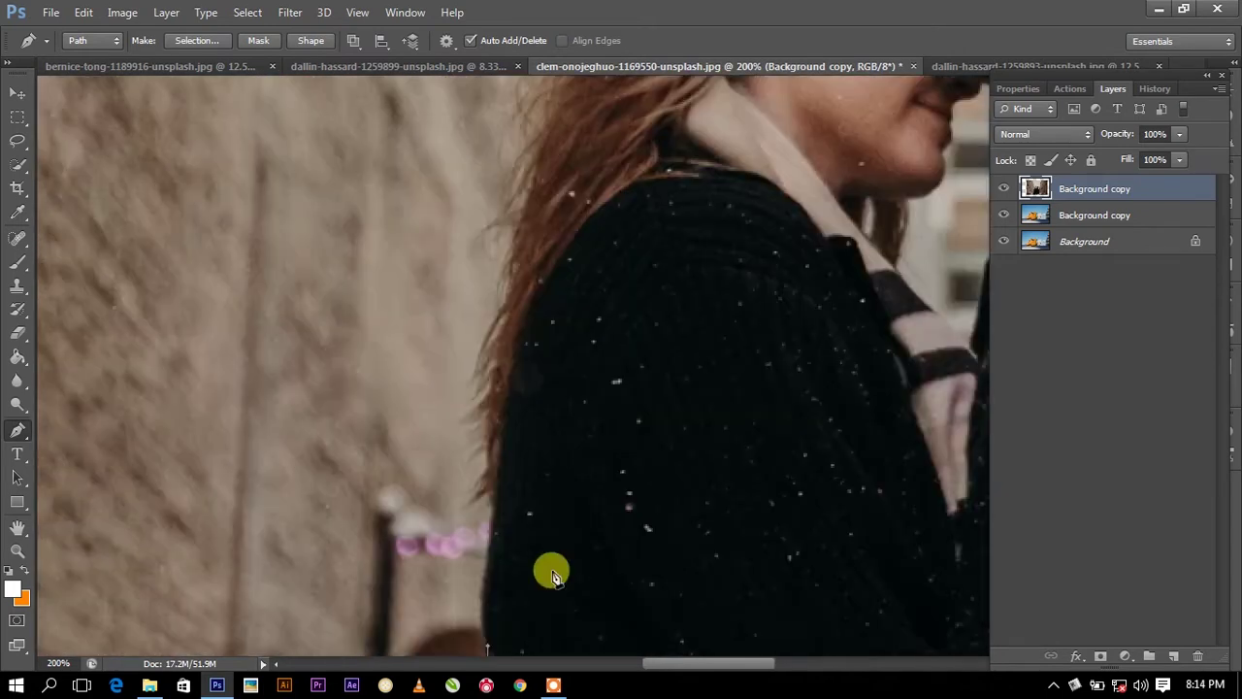
click(497, 451)
mouse_move(501, 345)
mouse_down()
mouse_move(520, 237)
mouse_move(554, 555)
mouse_up()
drag(644, 328, 699, 275)
drag(763, 355, 738, 415)
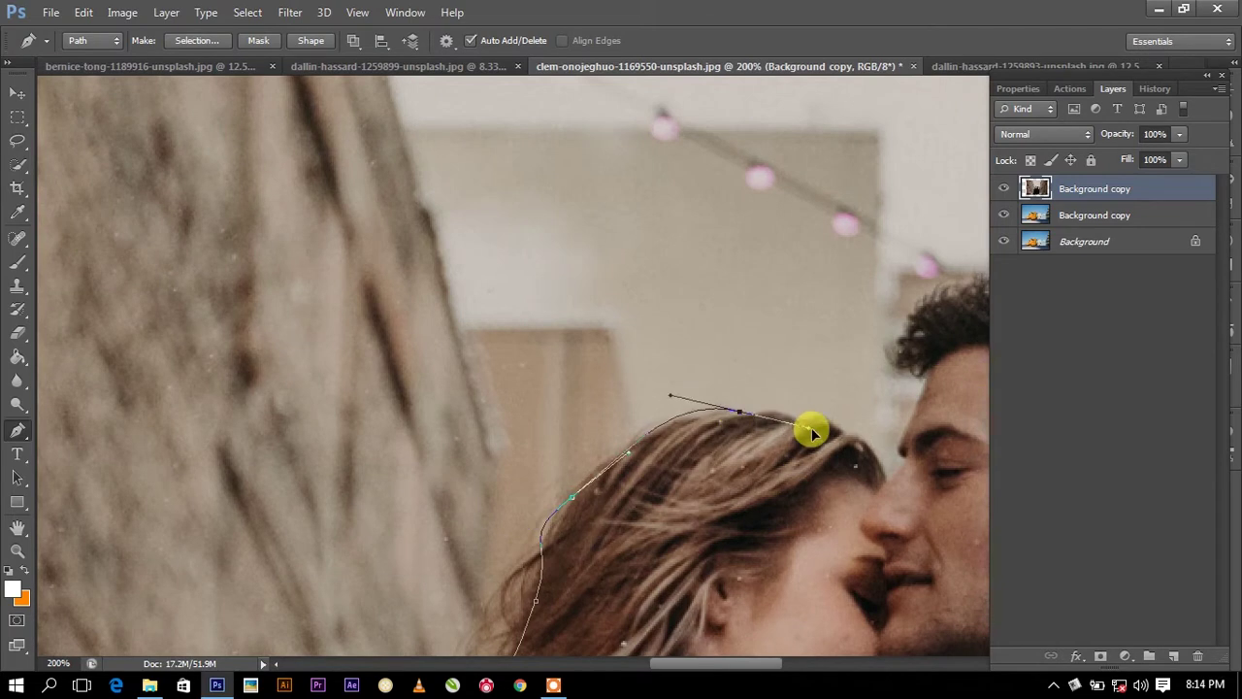
drag(840, 428, 878, 468)
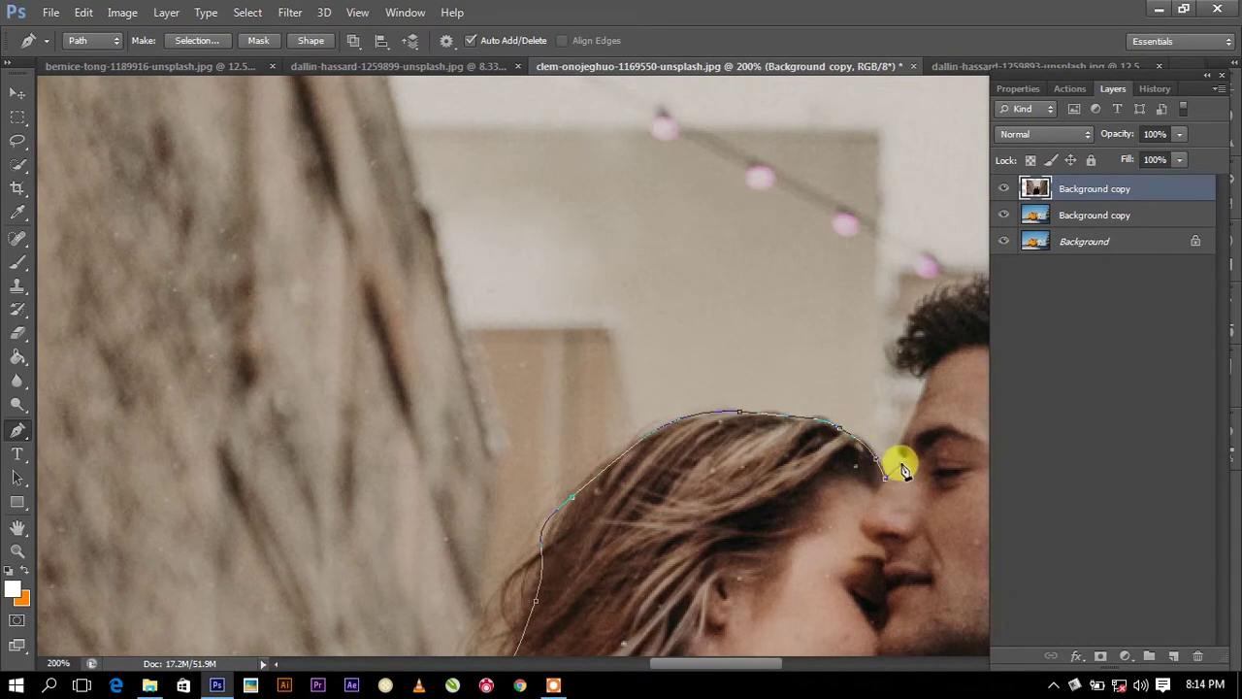
Step: Continue the path over the man's forehead and along his hairline
click(906, 429)
click(929, 374)
drag(929, 375, 674, 498)
click(674, 493)
click(722, 428)
click(782, 414)
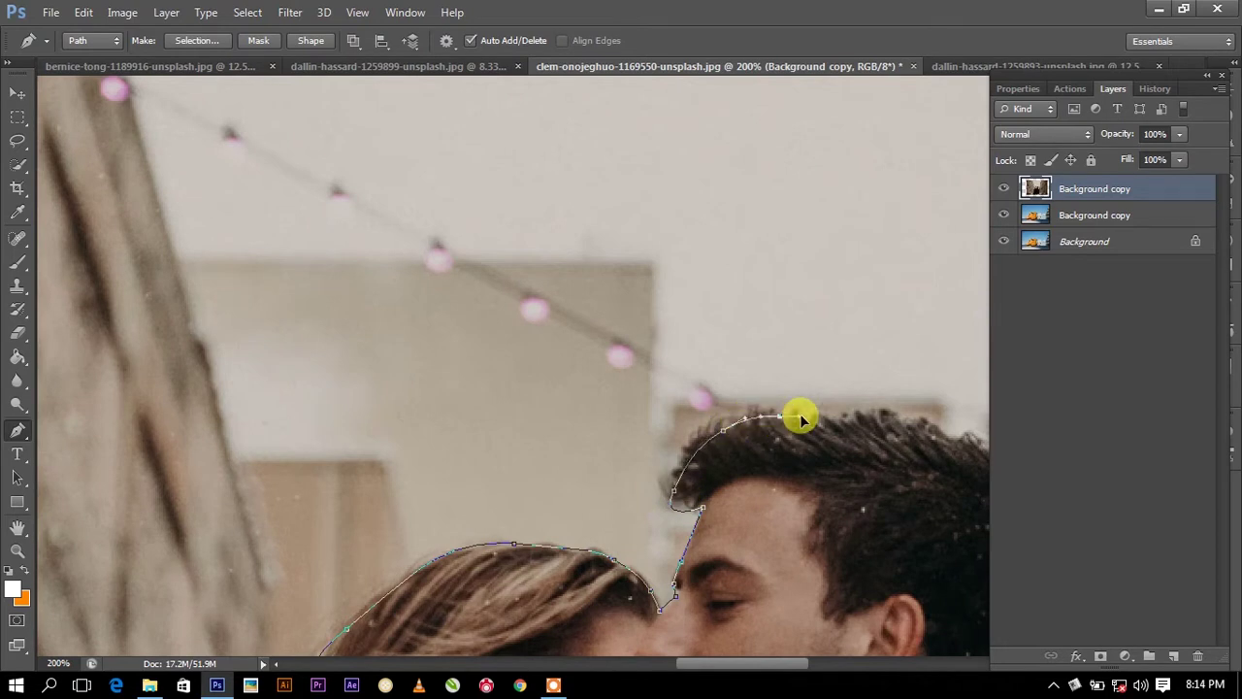
click(842, 415)
drag(908, 421, 715, 402)
Step: Trace the path down the back of his head, jaw, neck, collar and shoulder
click(821, 445)
click(849, 516)
drag(841, 563, 802, 424)
click(802, 439)
click(771, 497)
click(736, 551)
click(751, 592)
click(752, 622)
drag(752, 621, 694, 443)
click(789, 521)
drag(829, 563, 666, 355)
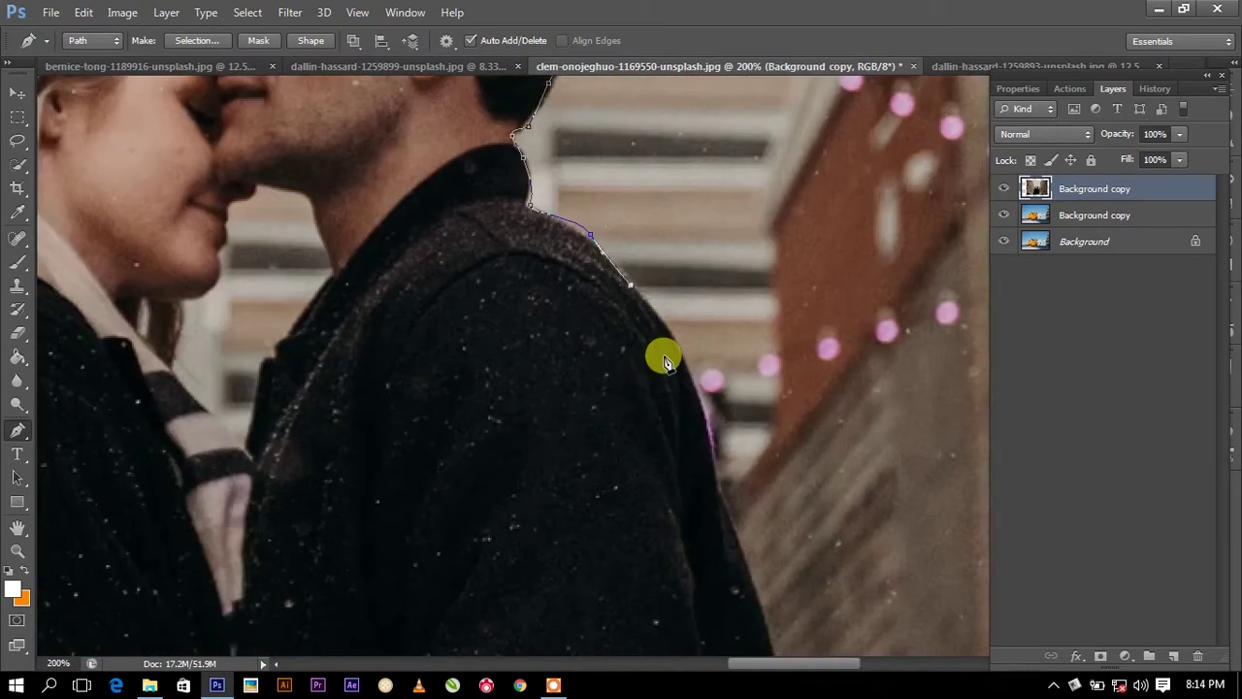
Step: Run the path down the man's back and along the bottom edge, closing it at the start
scroll(672, 393, down, 2)
click(647, 388)
click(660, 441)
click(671, 482)
click(682, 582)
drag(673, 583, 694, 442)
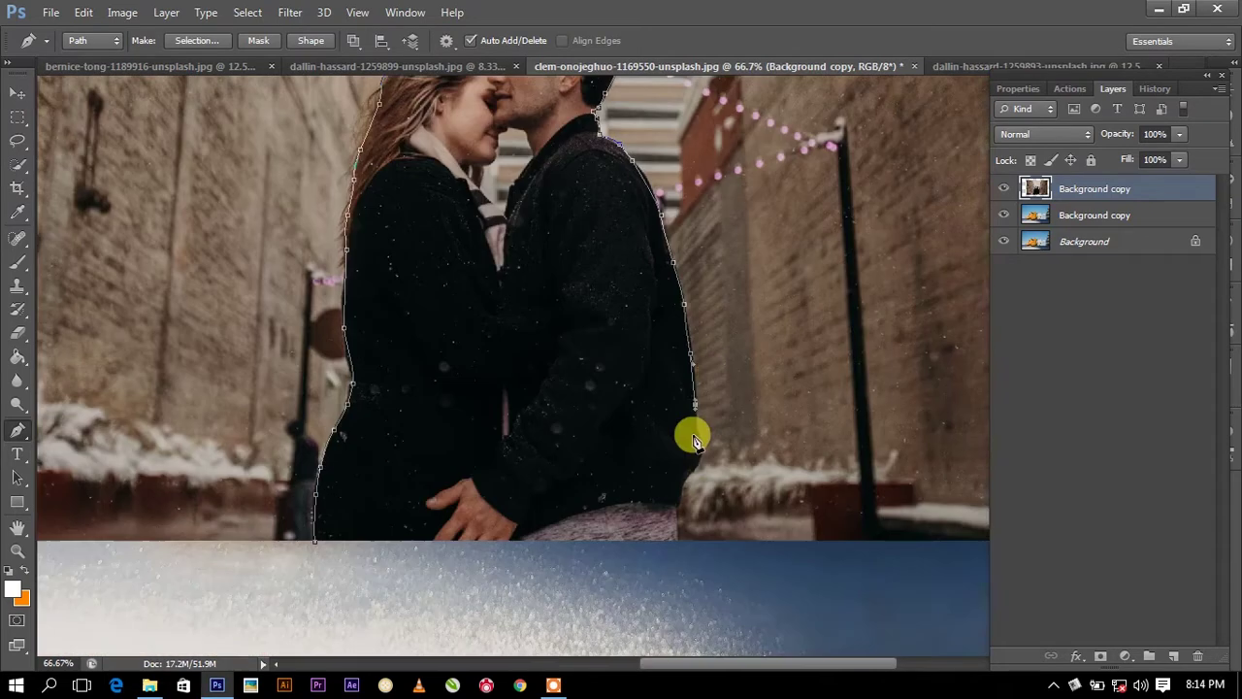
click(676, 504)
click(675, 549)
click(316, 541)
scroll(405, 412, up, 3)
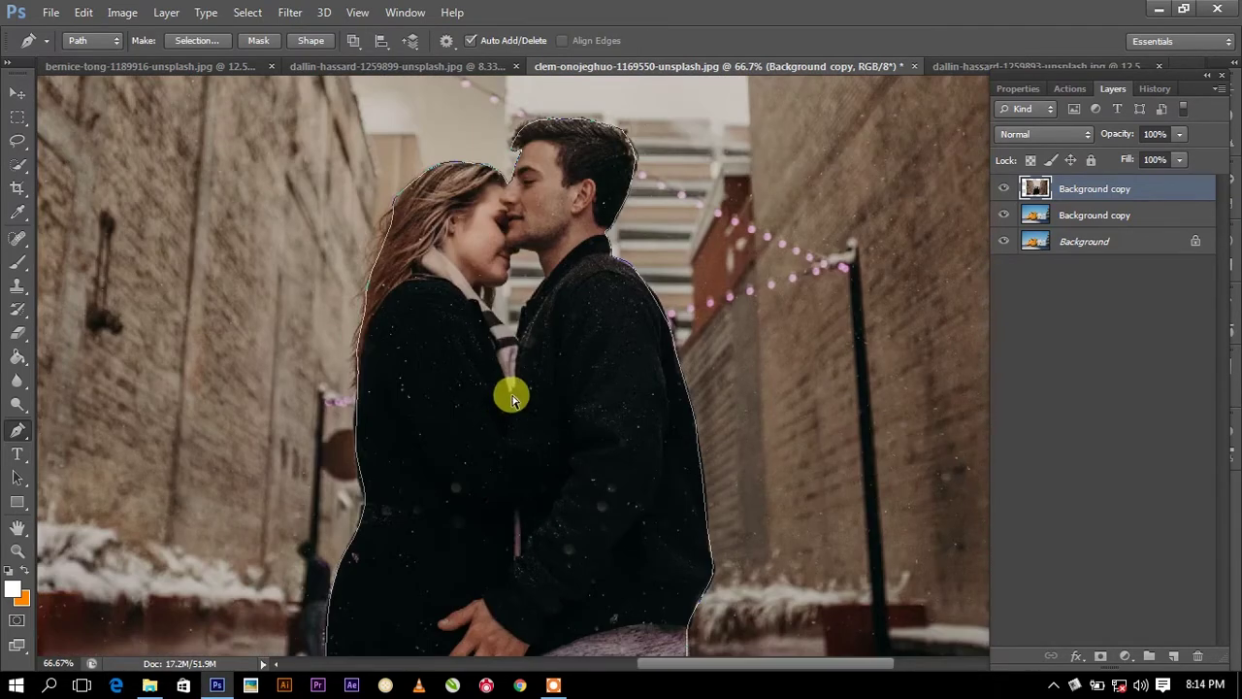
key(ctrl+plus)
key(ctrl+plus)
key(ctrl+plus)
Step: Trace a second subpath from the man's chin down his neck and collar, back up to the woman's chin
drag(286, 272, 297, 555)
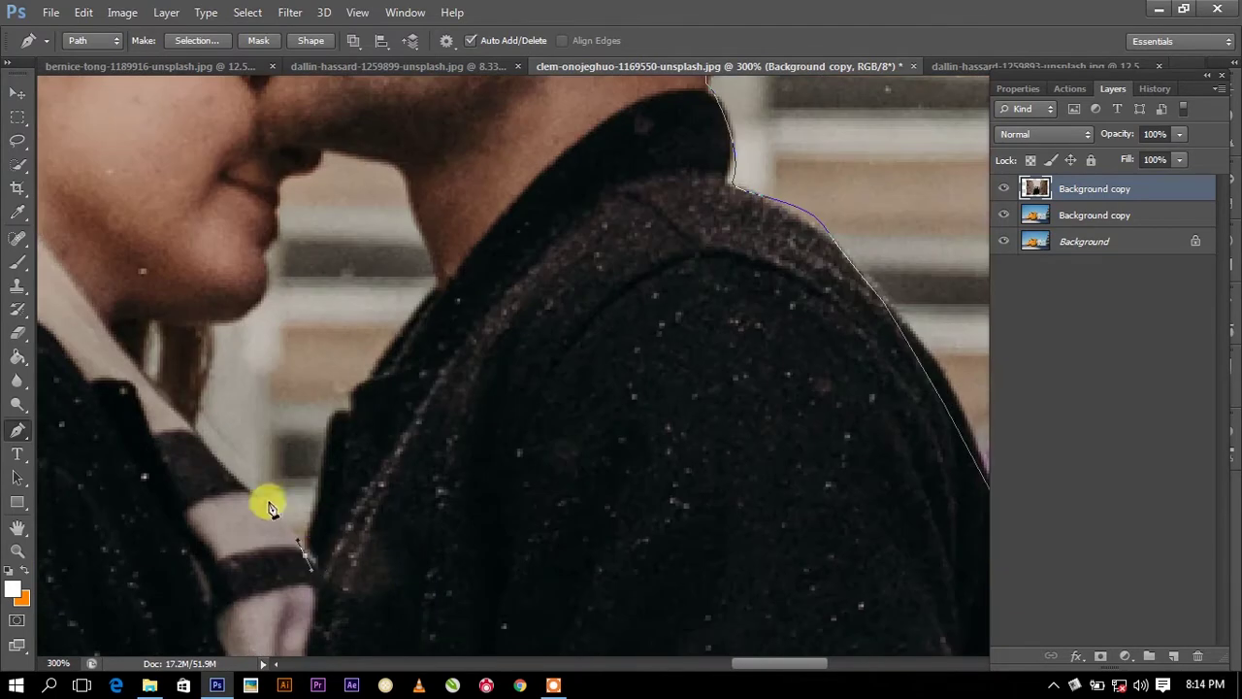
drag(251, 491, 236, 479)
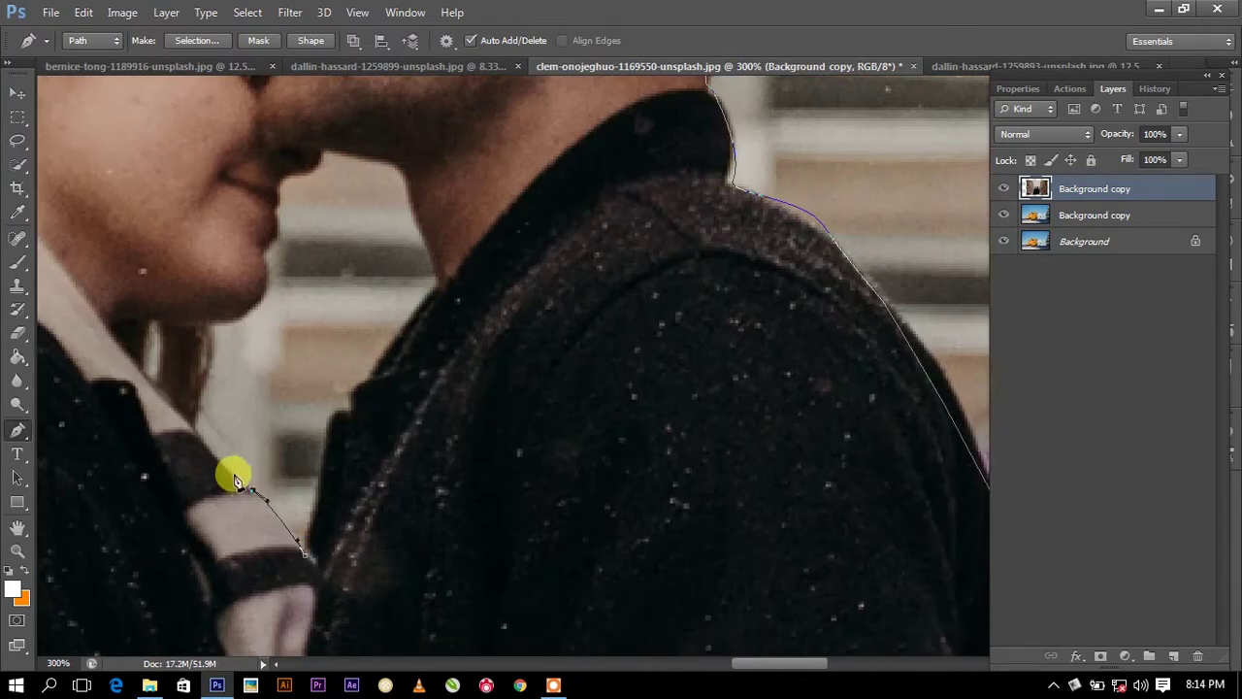
click(325, 150)
click(399, 173)
click(430, 257)
click(436, 289)
click(419, 313)
click(379, 372)
click(353, 416)
click(329, 453)
drag(303, 544, 207, 435)
click(212, 321)
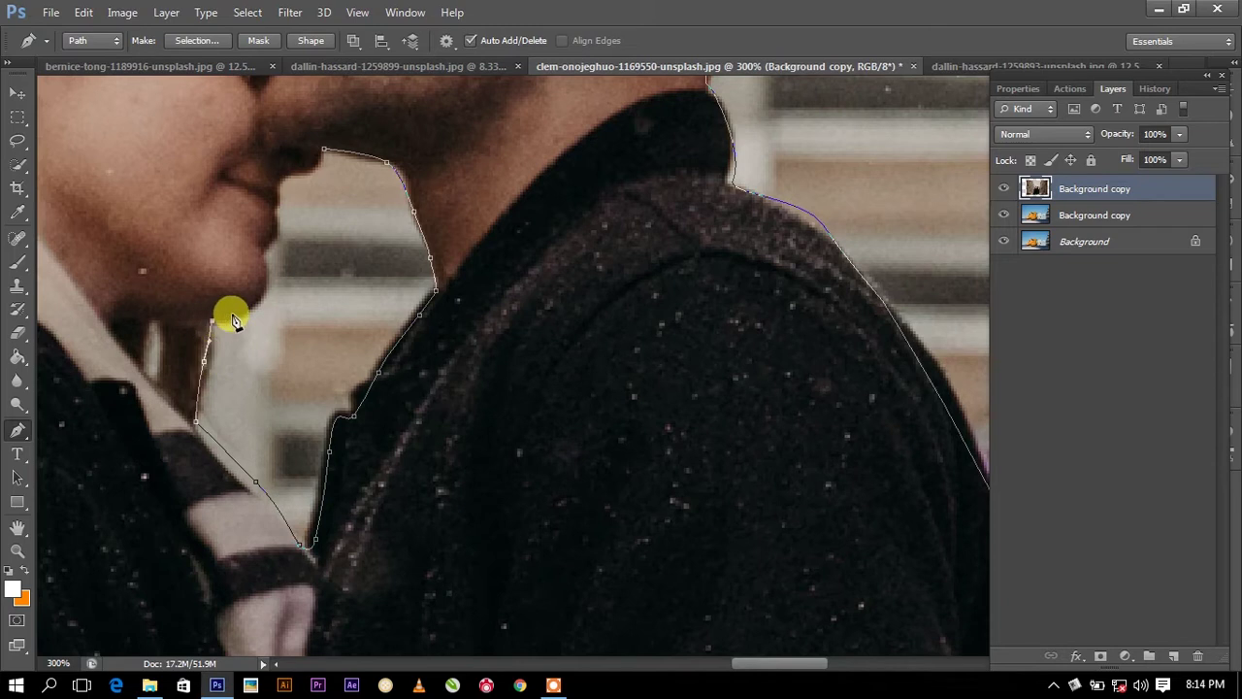
click(278, 212)
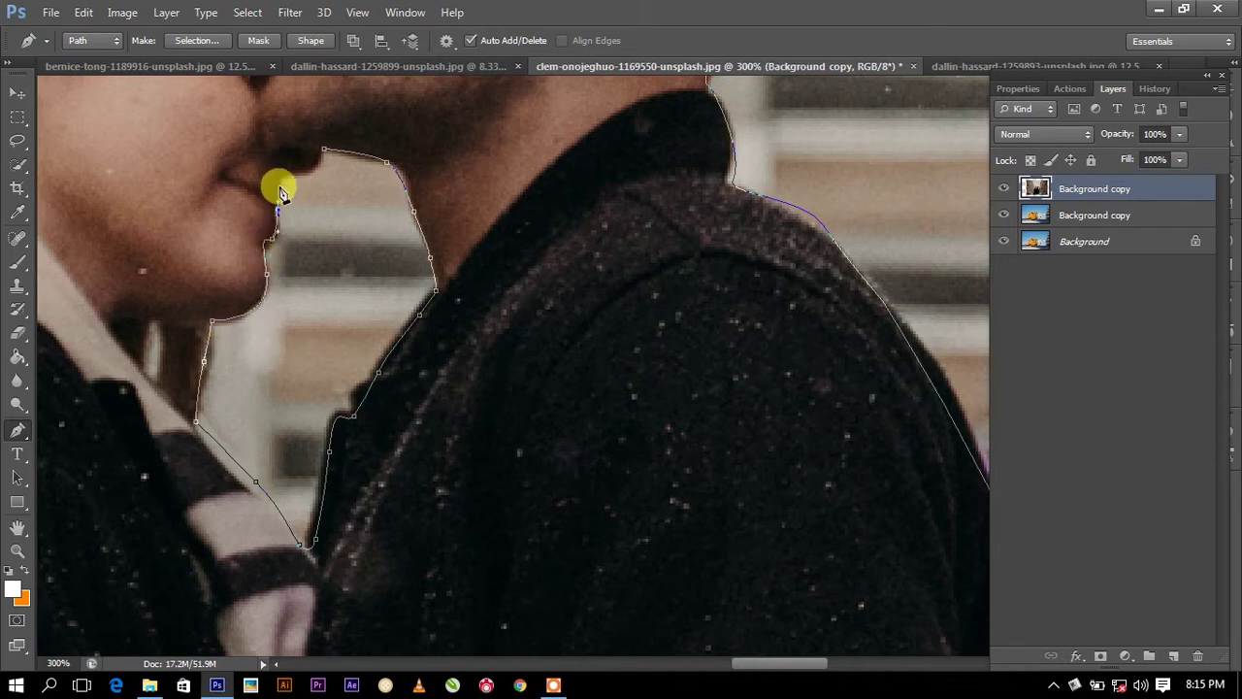
Step: Close the gap subpath and convert the whole path into a selection with Make Selection
click(325, 153)
right_click(396, 227)
click(437, 310)
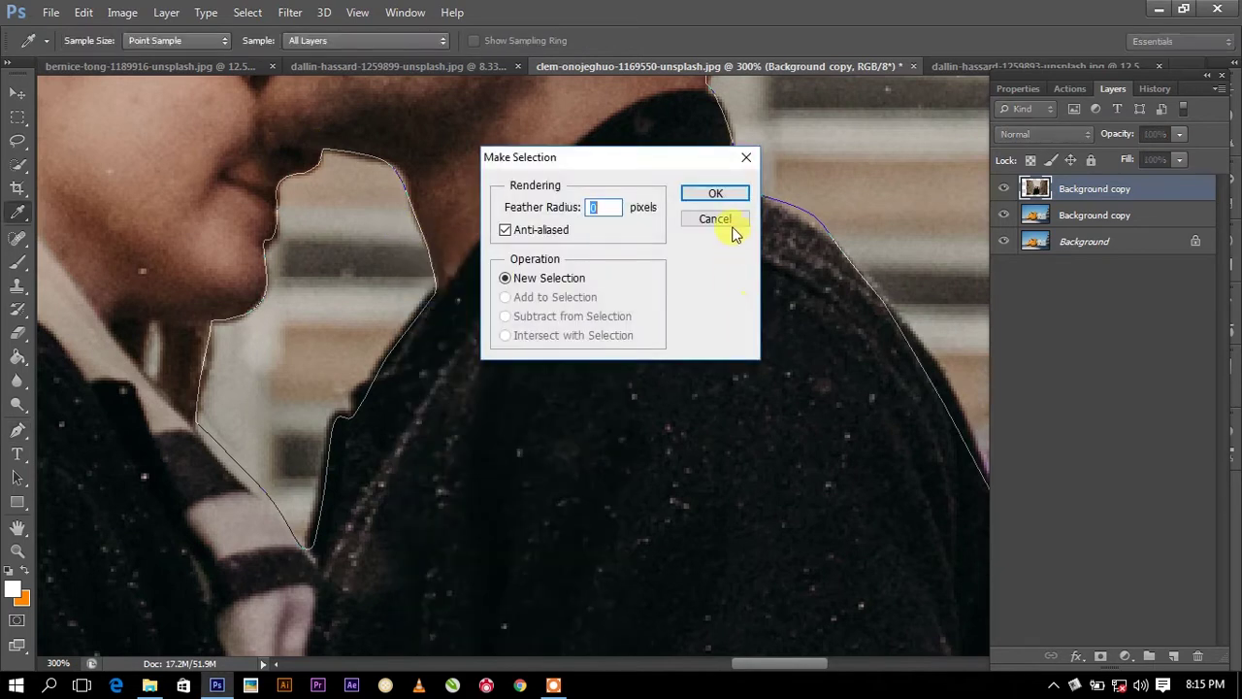
click(693, 192)
Step: Refine the selection's edge with Refine Edge and zoom out to the full composition
click(17, 122)
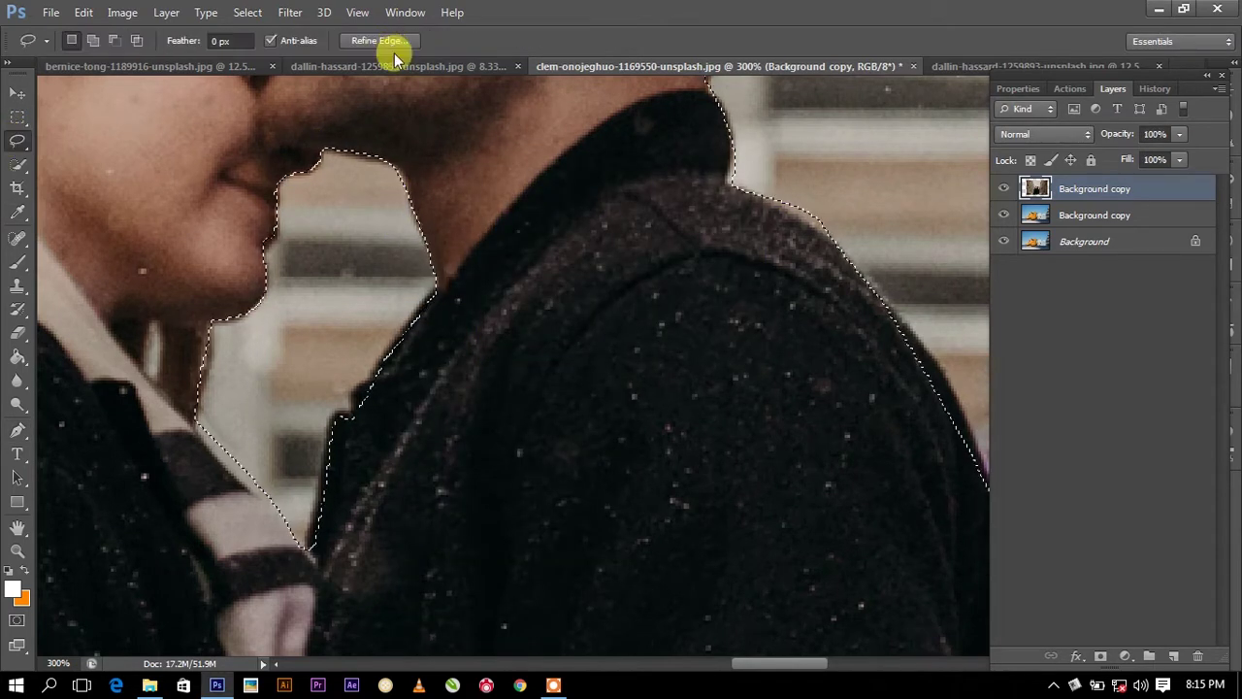
click(383, 43)
drag(304, 139, 780, 179)
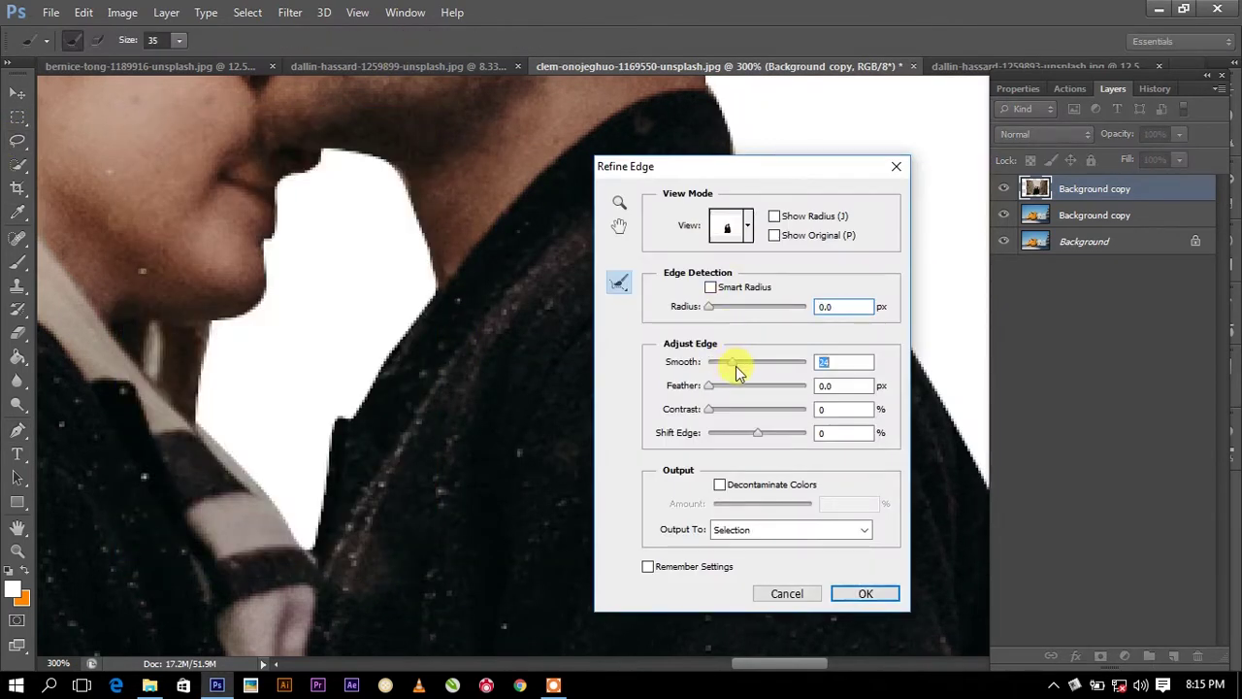
click(862, 593)
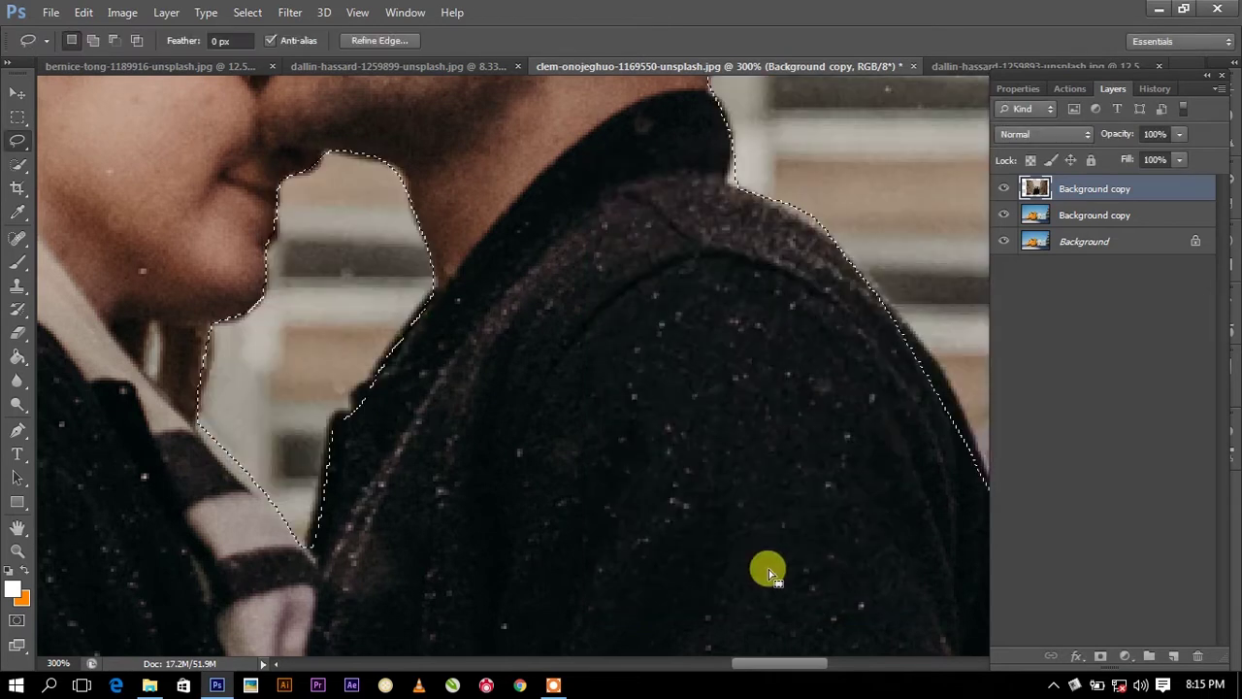
key(ctrl+minus)
key(ctrl+minus)
key(ctrl+minus)
key(ctrl+minus)
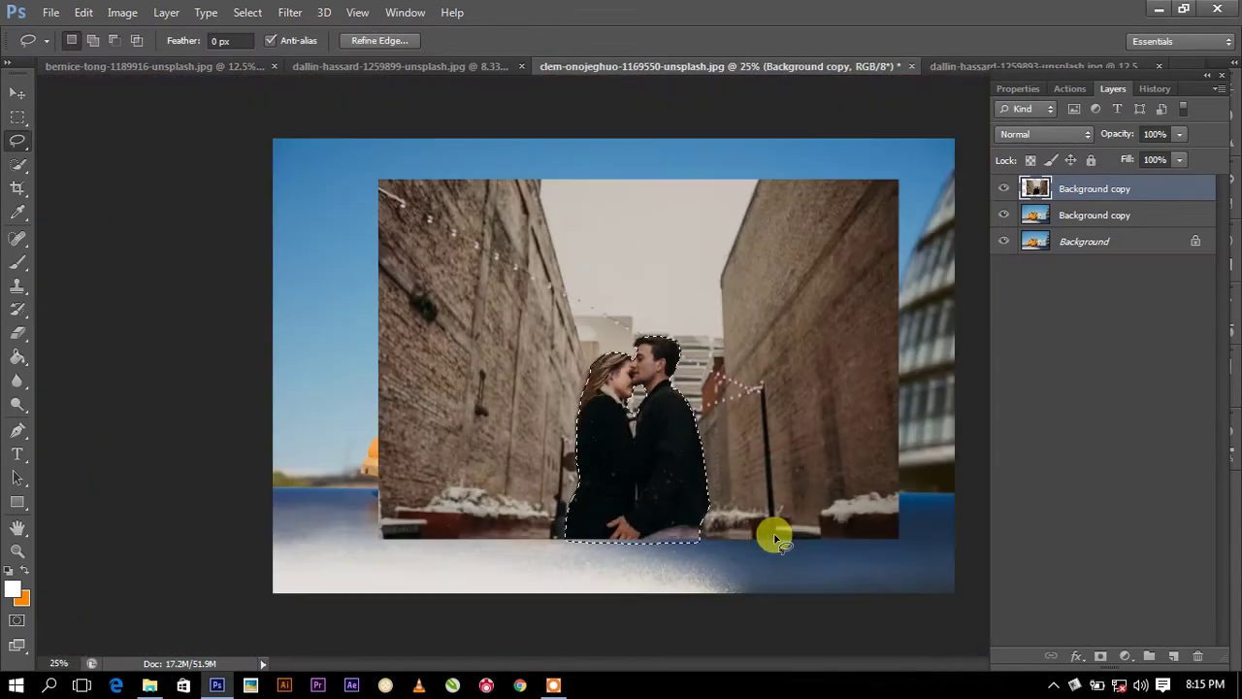
Step: Copy the selected couple to Layer 1, hide the alley layer and move the couple up into the yellow boots
key(ctrl+j)
click(1004, 214)
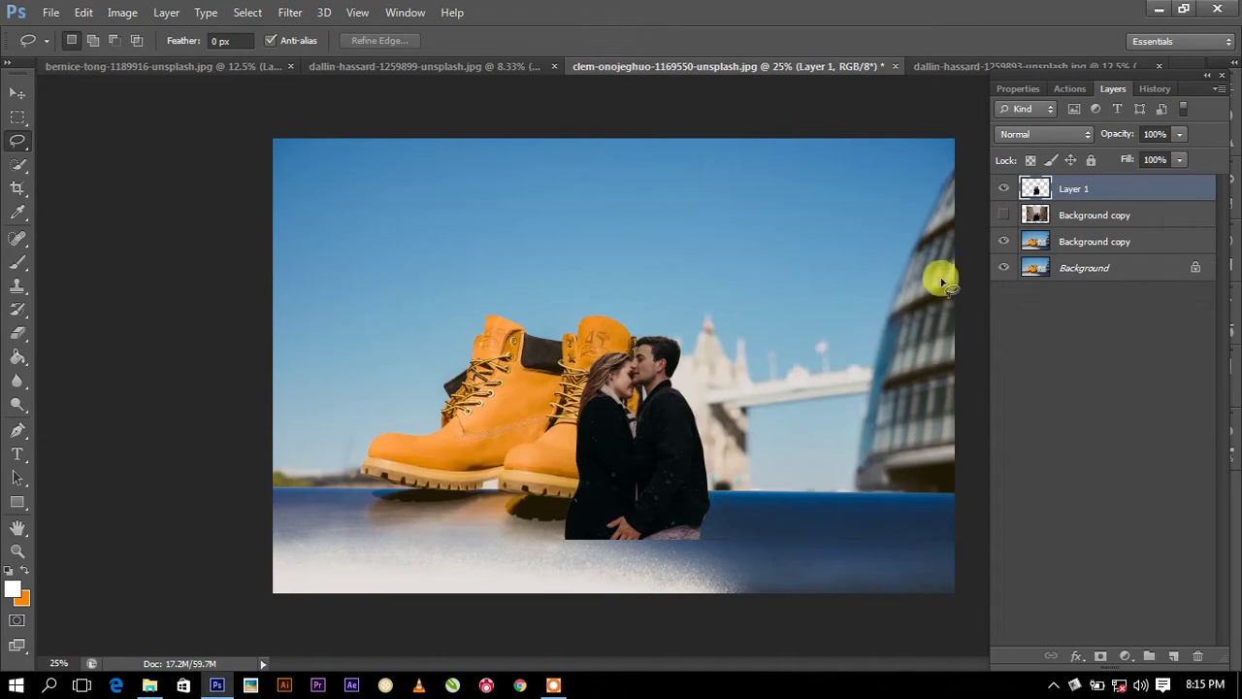
key(ctrl+t)
mouse_move(674, 435)
mouse_down()
mouse_move(579, 294)
mouse_move(593, 300)
mouse_up()
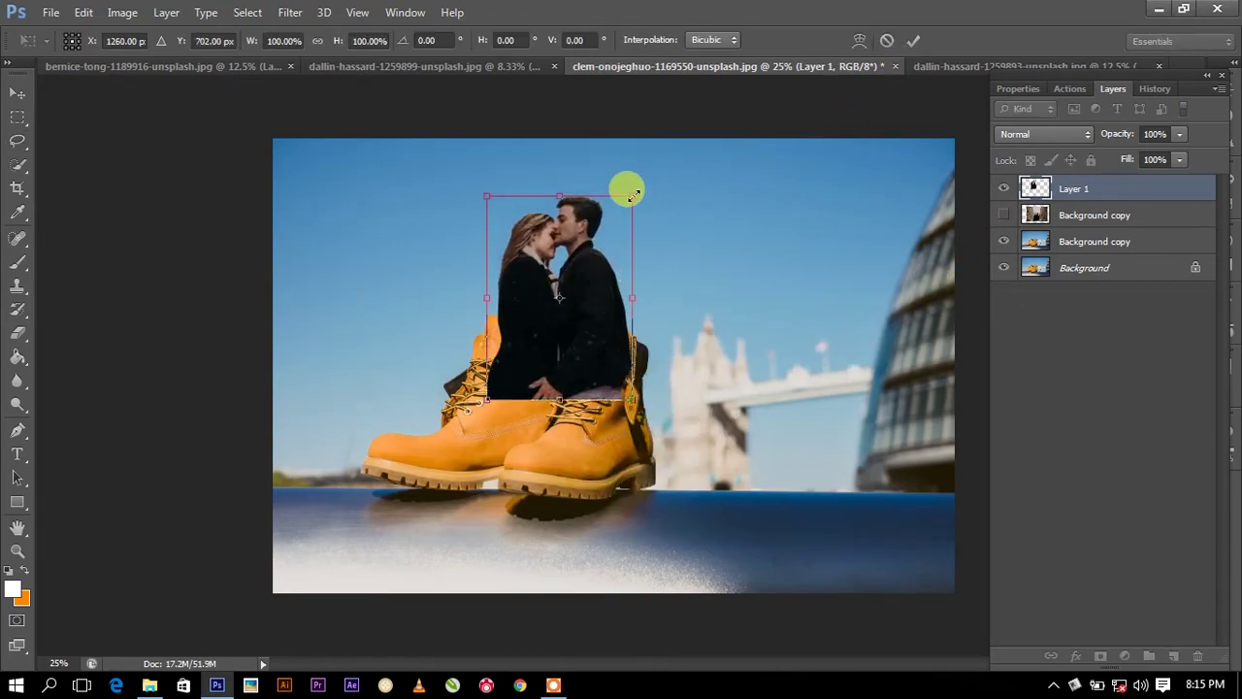
click(910, 41)
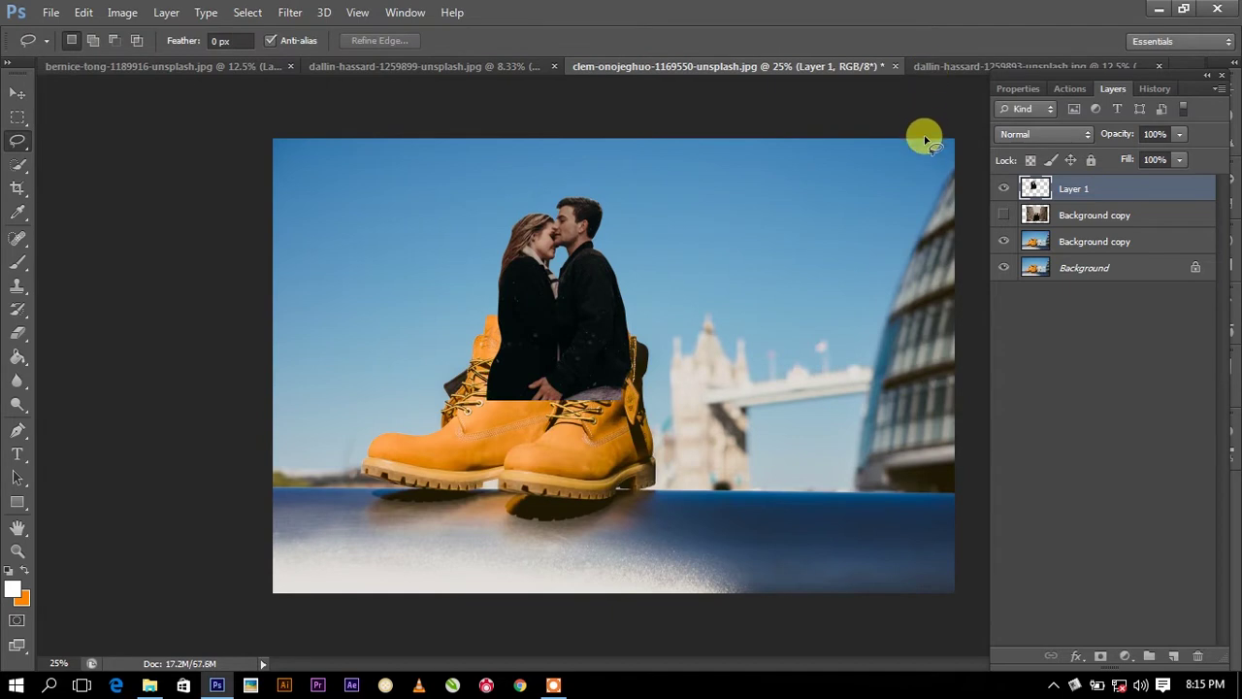
click(1125, 659)
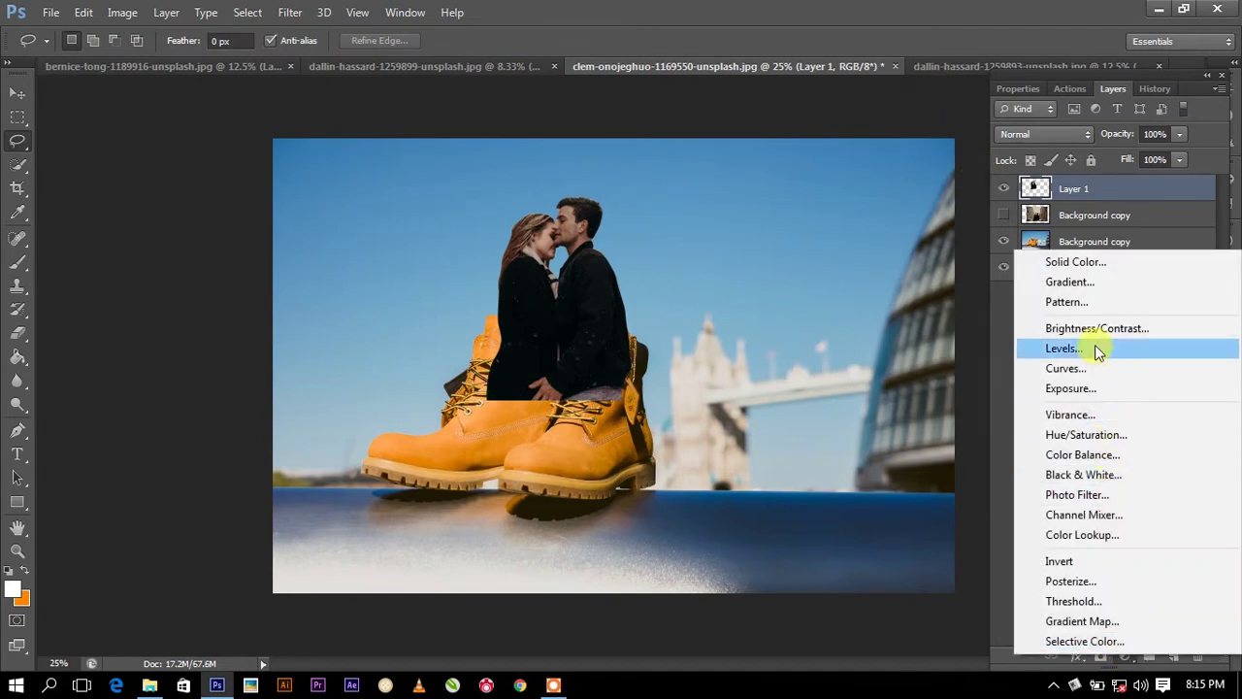
Step: Add a Brightness/Contrast adjustment that brightens the couple layer to 40
click(1097, 324)
mouse_move(1104, 189)
mouse_down()
mouse_move(1176, 189)
mouse_move(1129, 206)
mouse_move(1137, 229)
mouse_move(1072, 237)
mouse_move(1119, 238)
mouse_move(1105, 243)
mouse_up()
click(1113, 89)
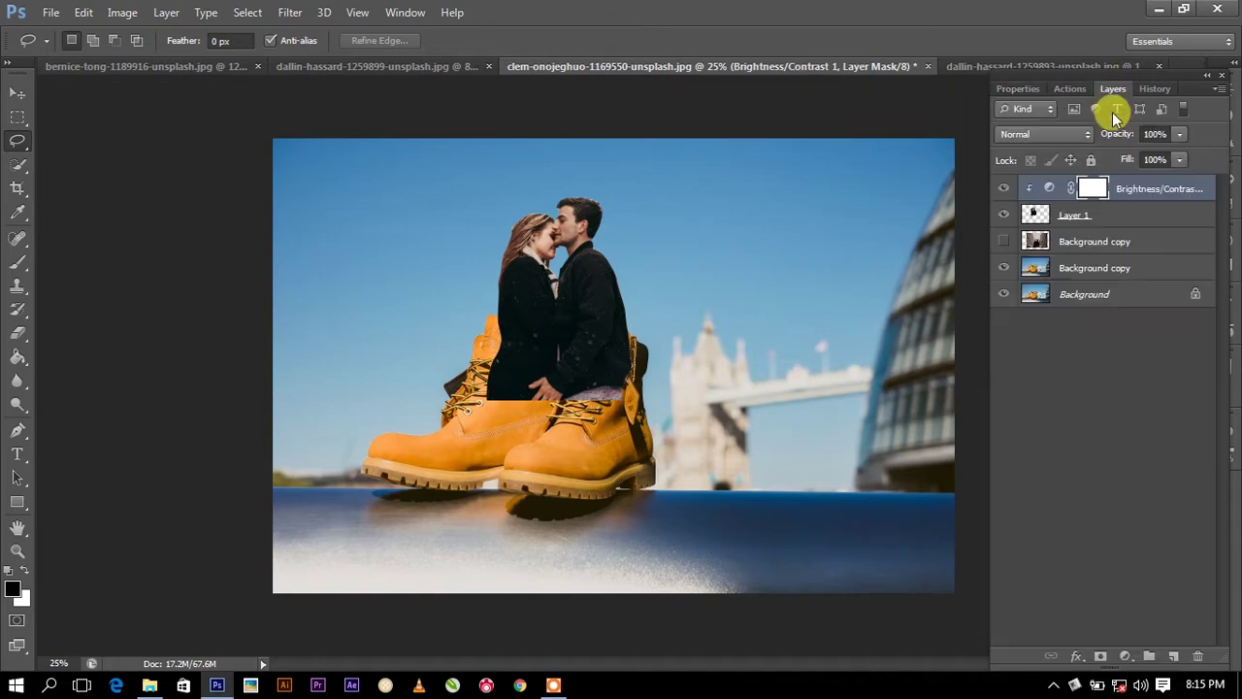
Step: Add a Brightness/Contrast layer at -35 above the lower Background copy to darken the scene
click(1096, 269)
click(1125, 660)
click(1081, 330)
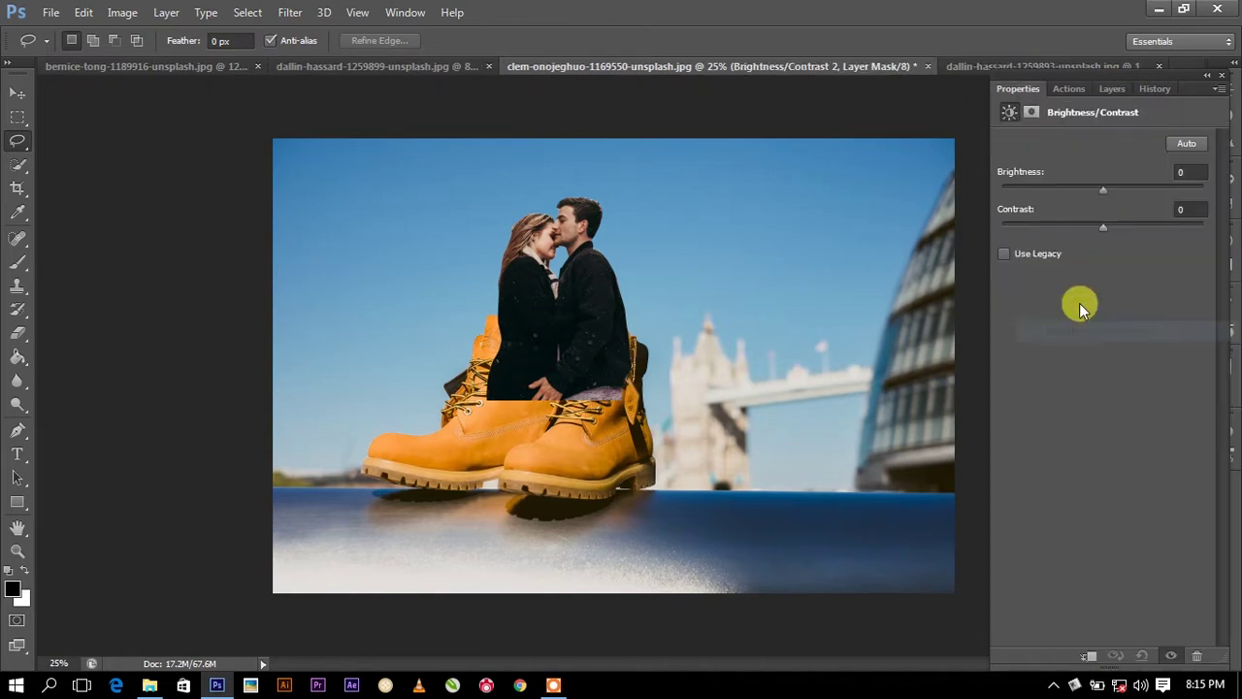
mouse_move(1085, 189)
mouse_down()
mouse_move(1072, 190)
mouse_move(1080, 197)
mouse_up()
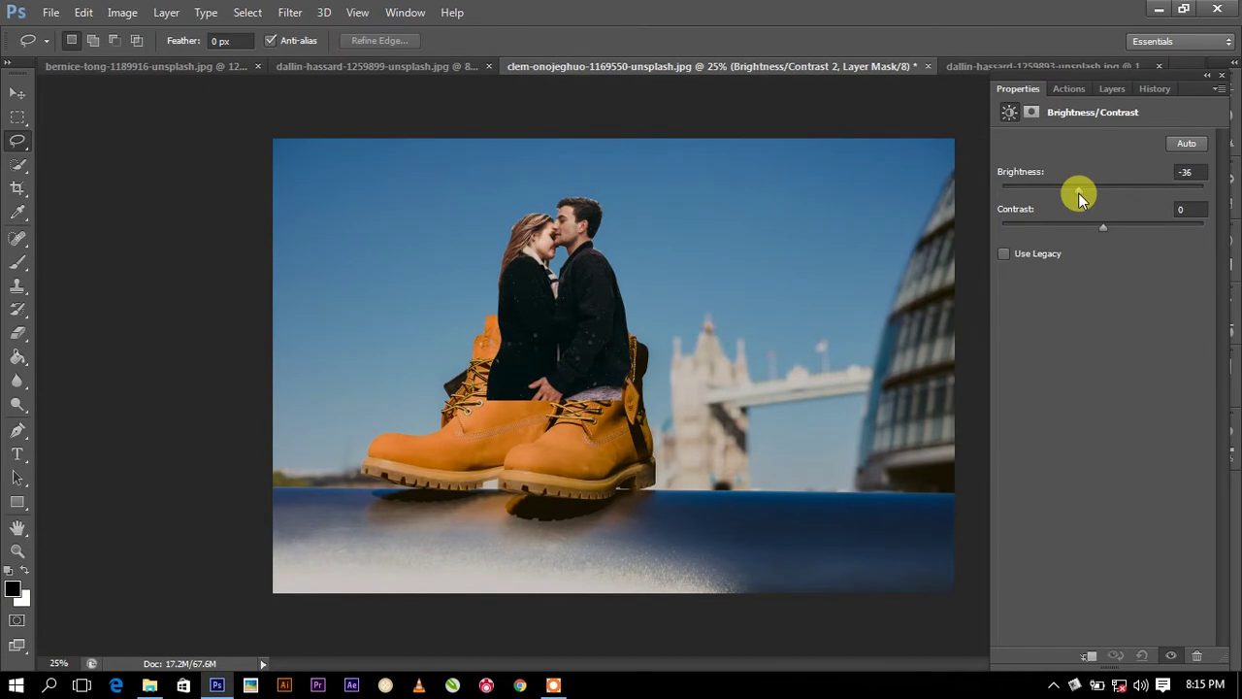
click(17, 94)
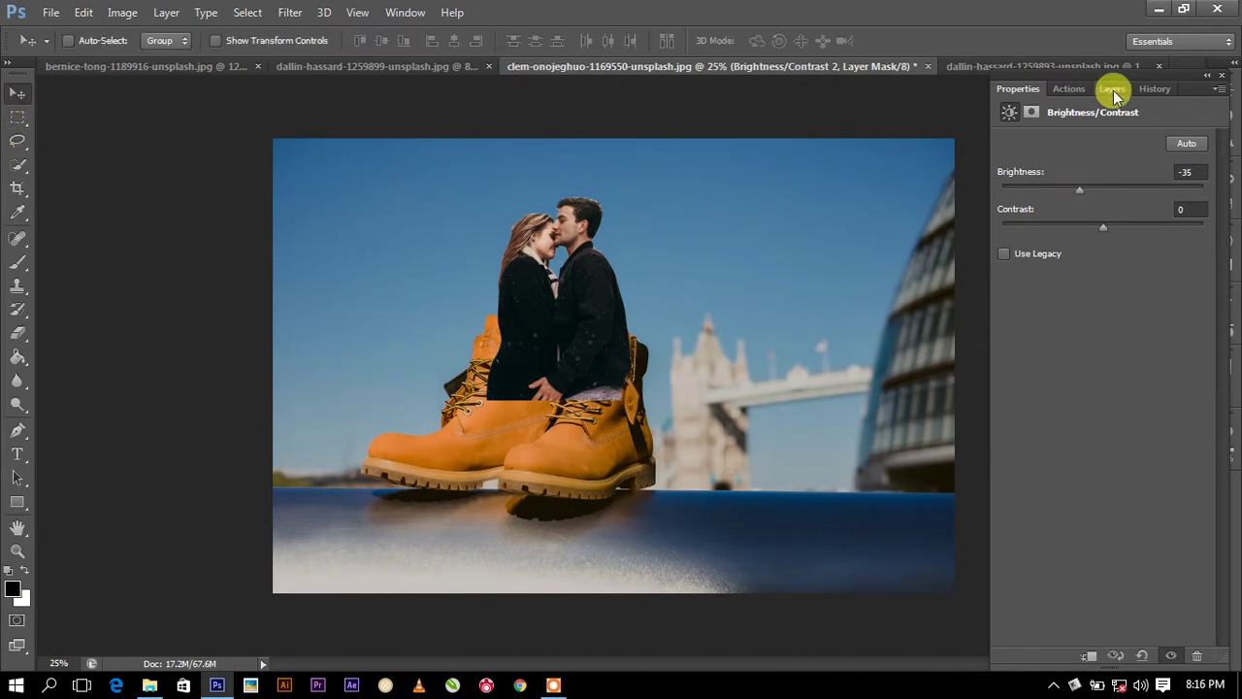
click(1113, 89)
click(1075, 215)
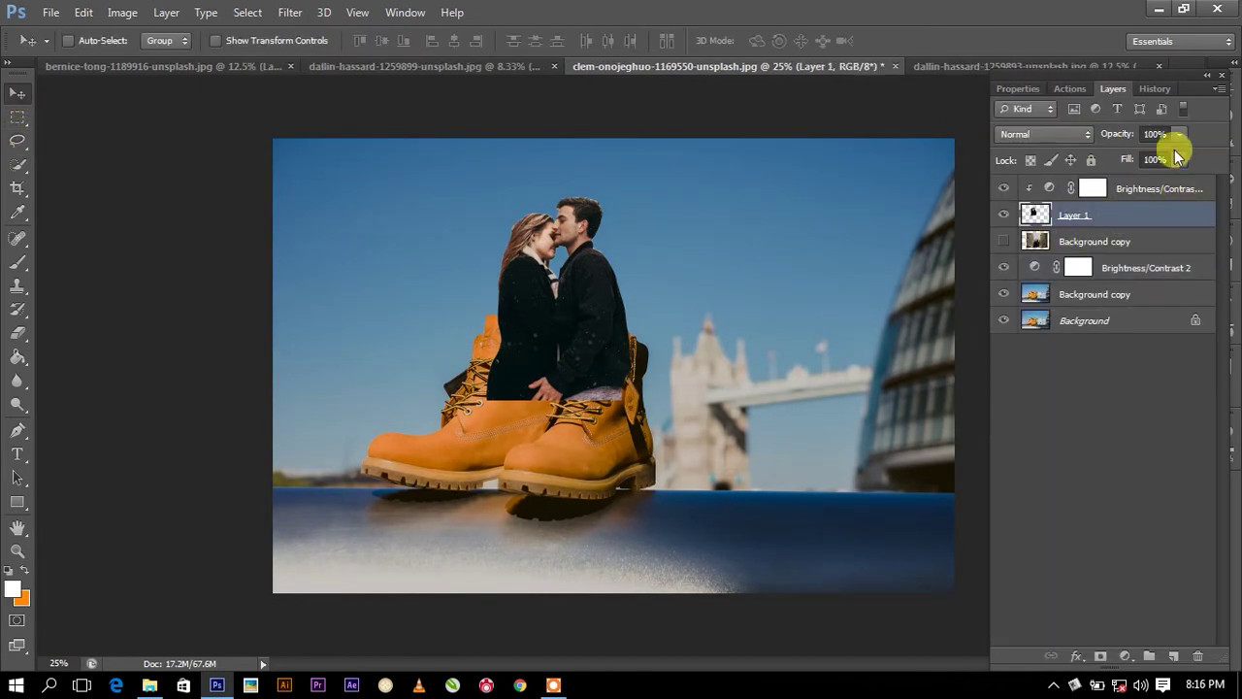
Step: Set Layer 1 to 69% opacity and scale the couple to about 71%, lowering them into the right boot
drag(1177, 155, 1148, 158)
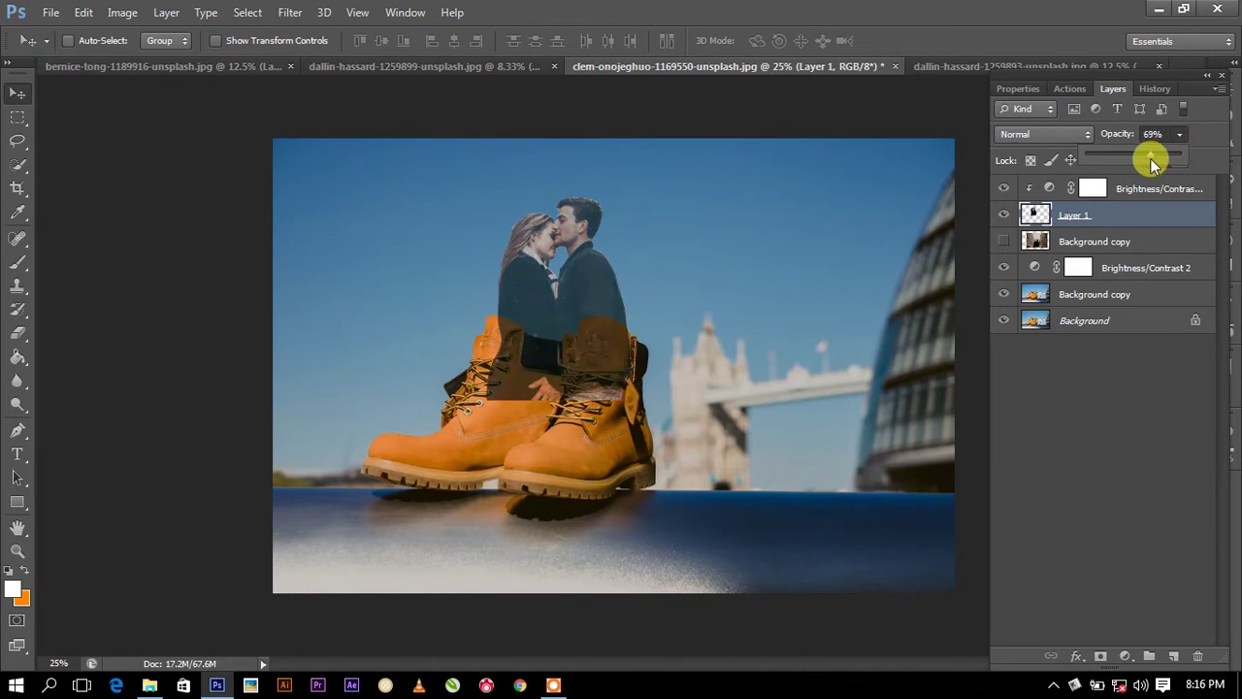
key(ctrl+t)
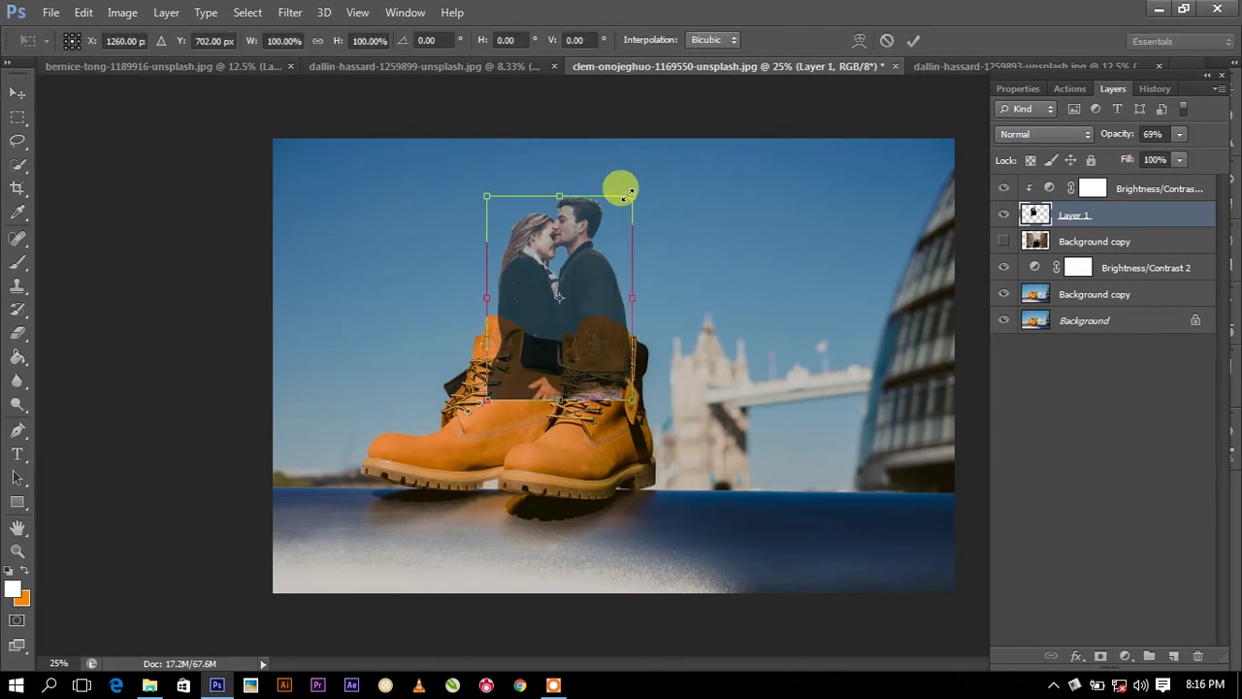
drag(629, 194, 608, 223)
drag(593, 270, 605, 283)
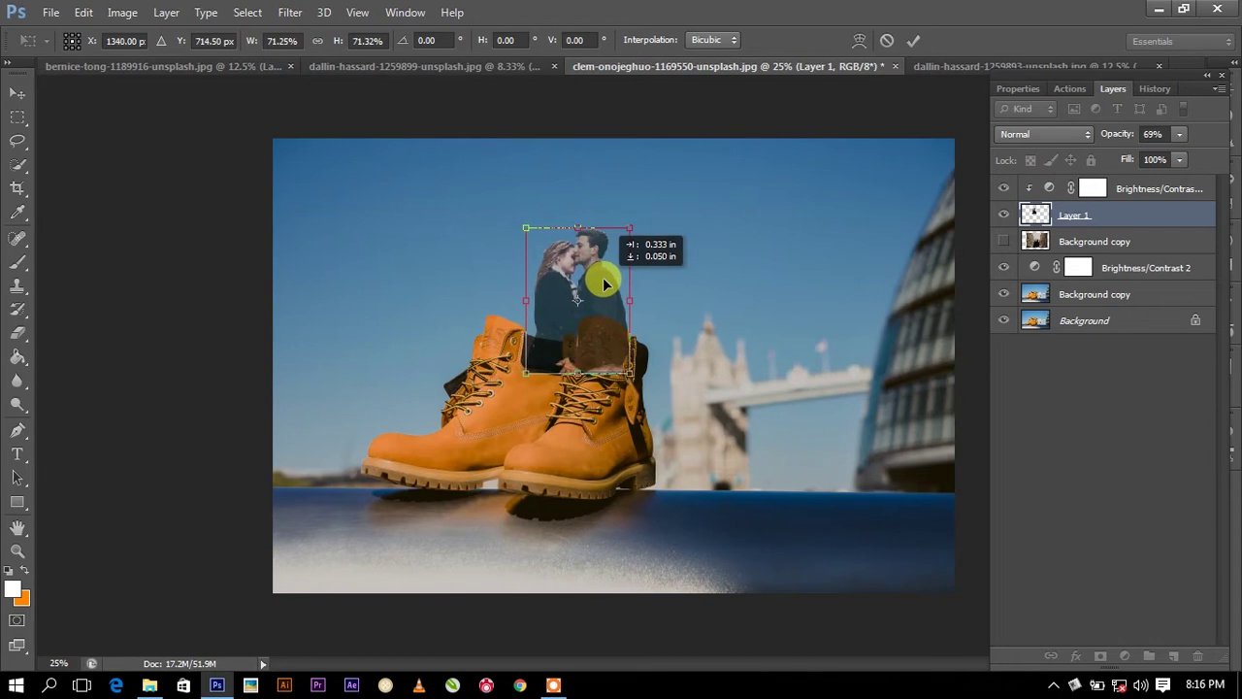
drag(603, 279, 604, 285)
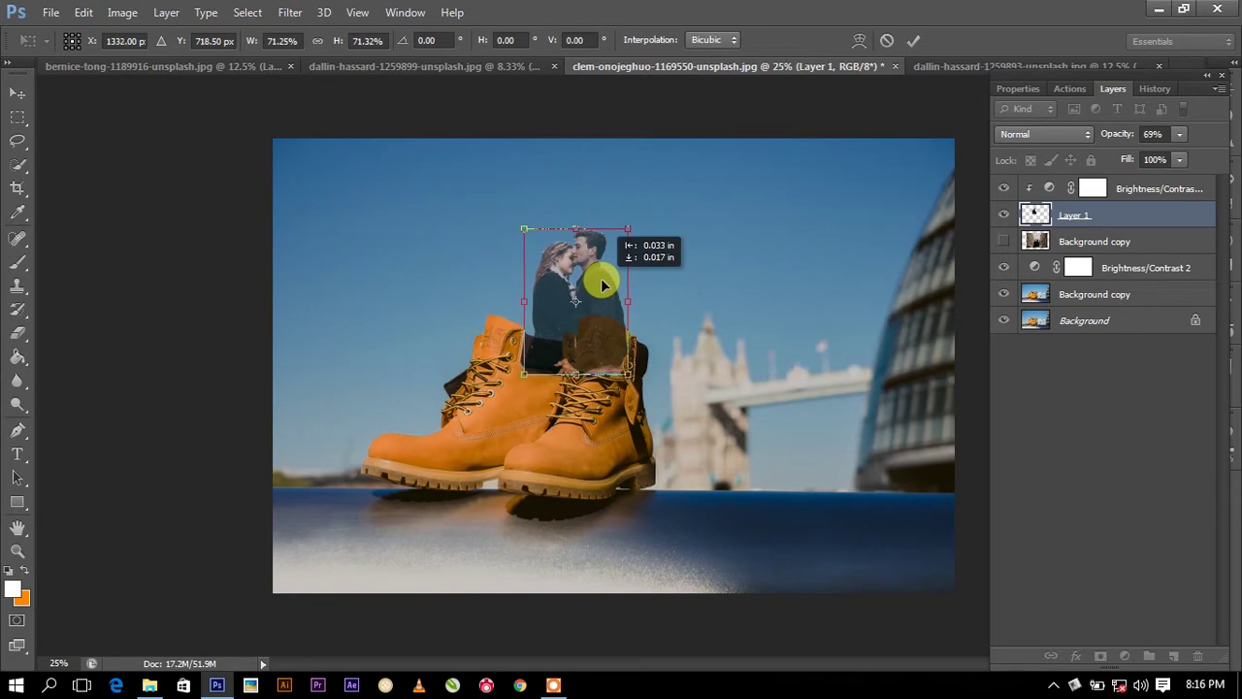
click(913, 40)
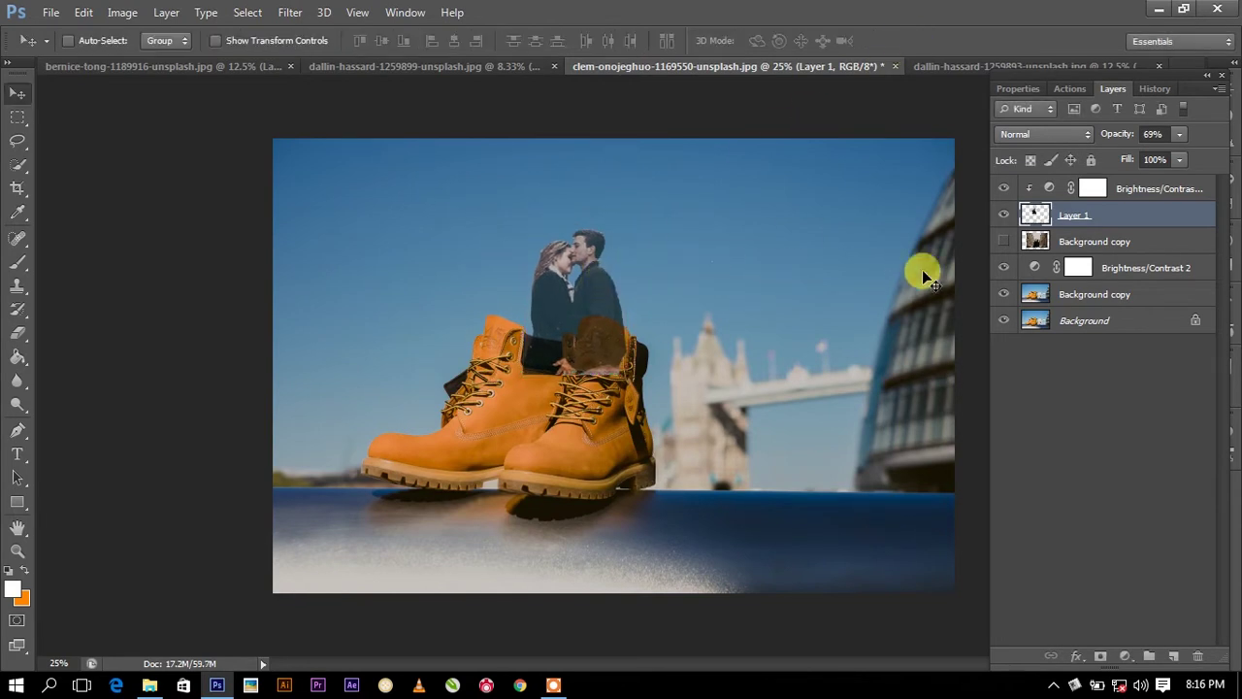
Step: Zoom to 100% on the boots with Layer 1 selected
ctrl+click(797, 391)
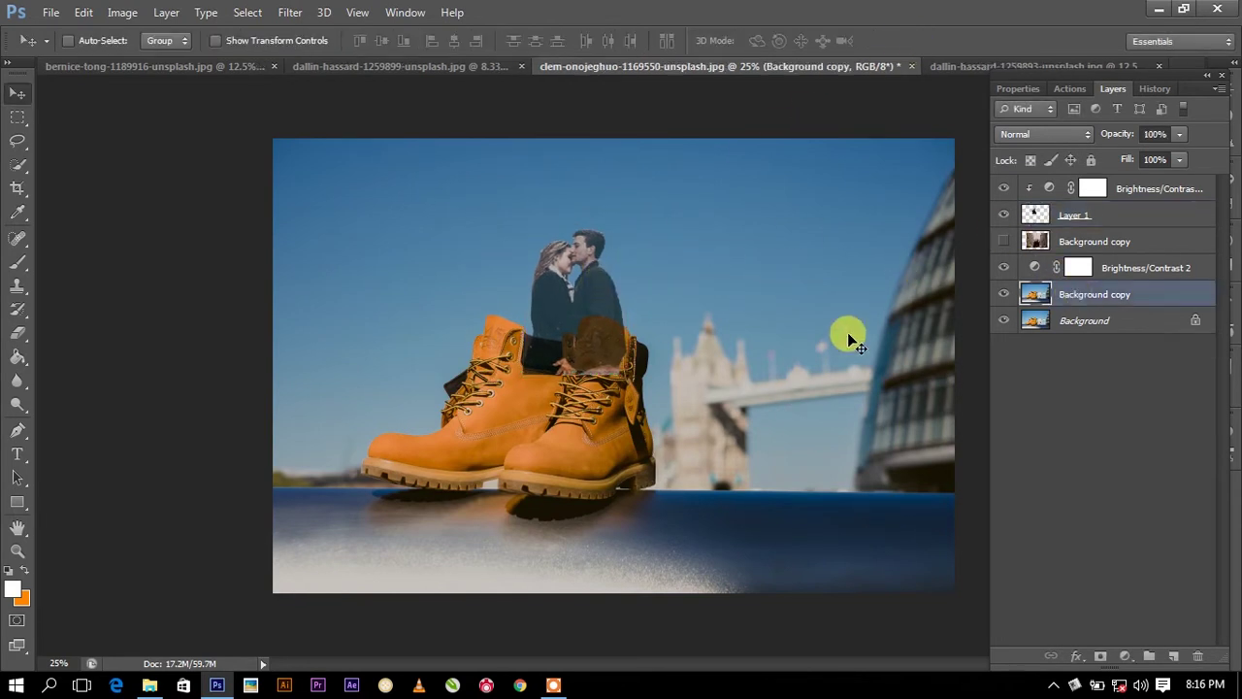
key(ctrl+plus)
key(ctrl+plus)
key(ctrl+plus)
key(ctrl+plus)
click(1101, 219)
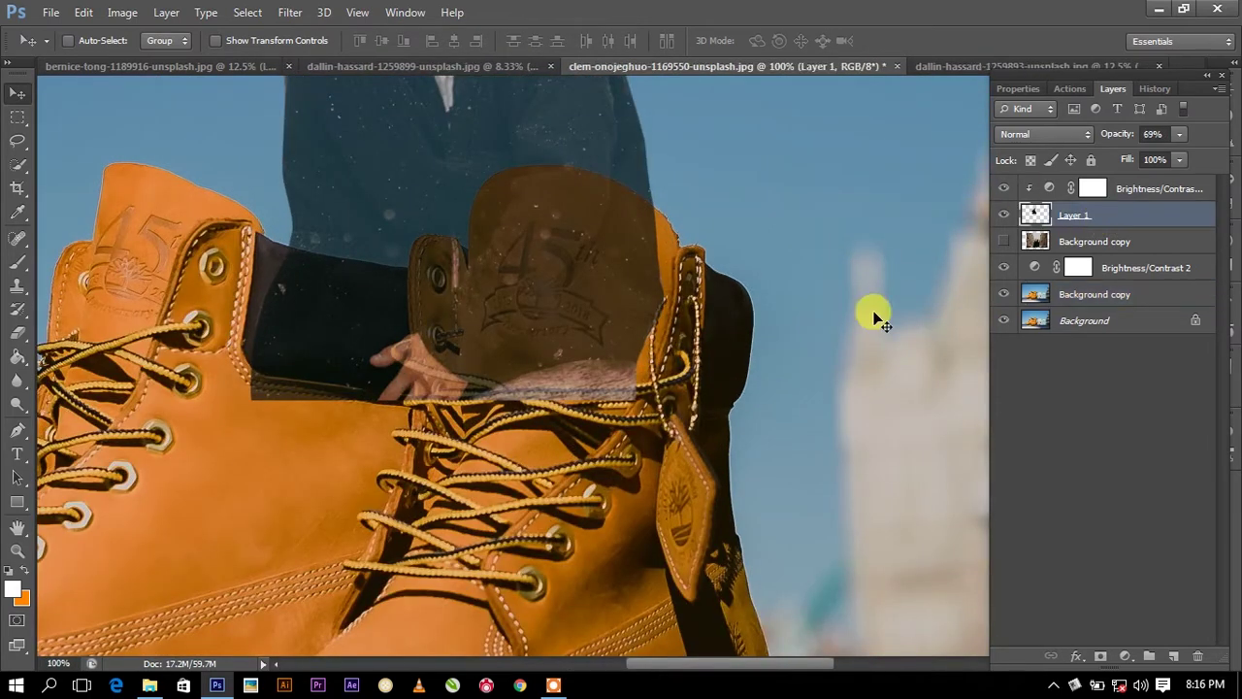
scroll(466, 402, up, 3)
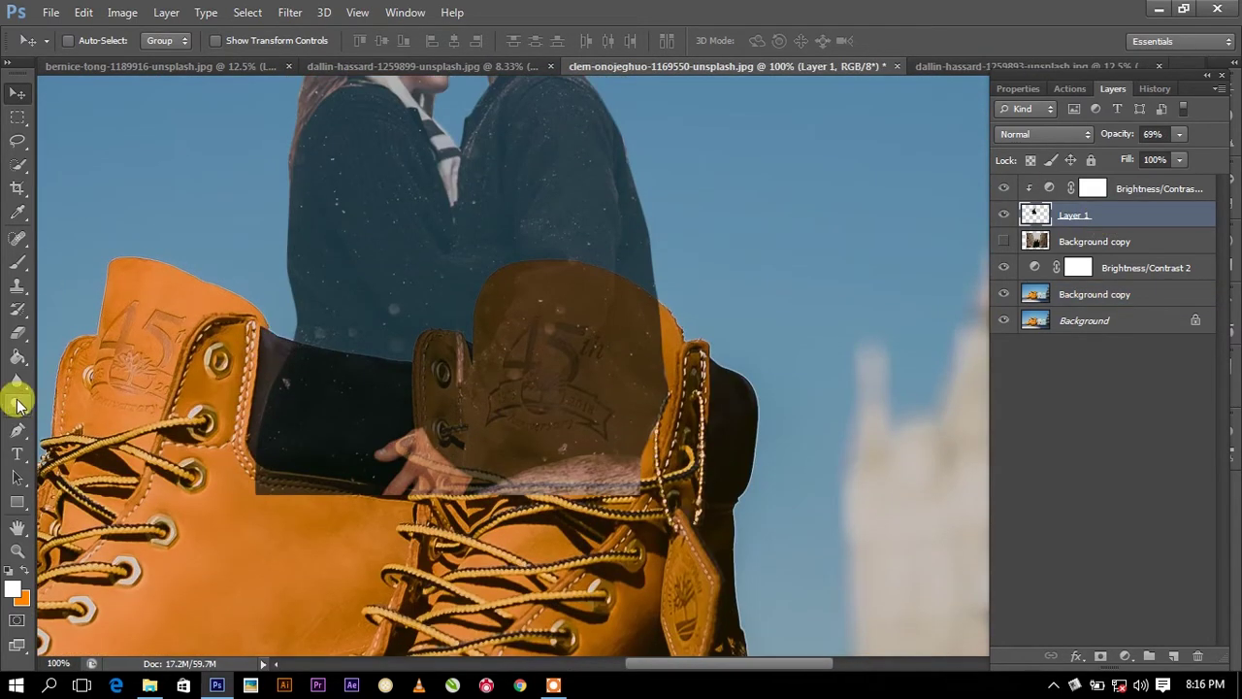
click(17, 430)
Step: Trace a closed pen path along the boot collar, over the tongue, down the right edge and back to the start
drag(303, 350, 369, 366)
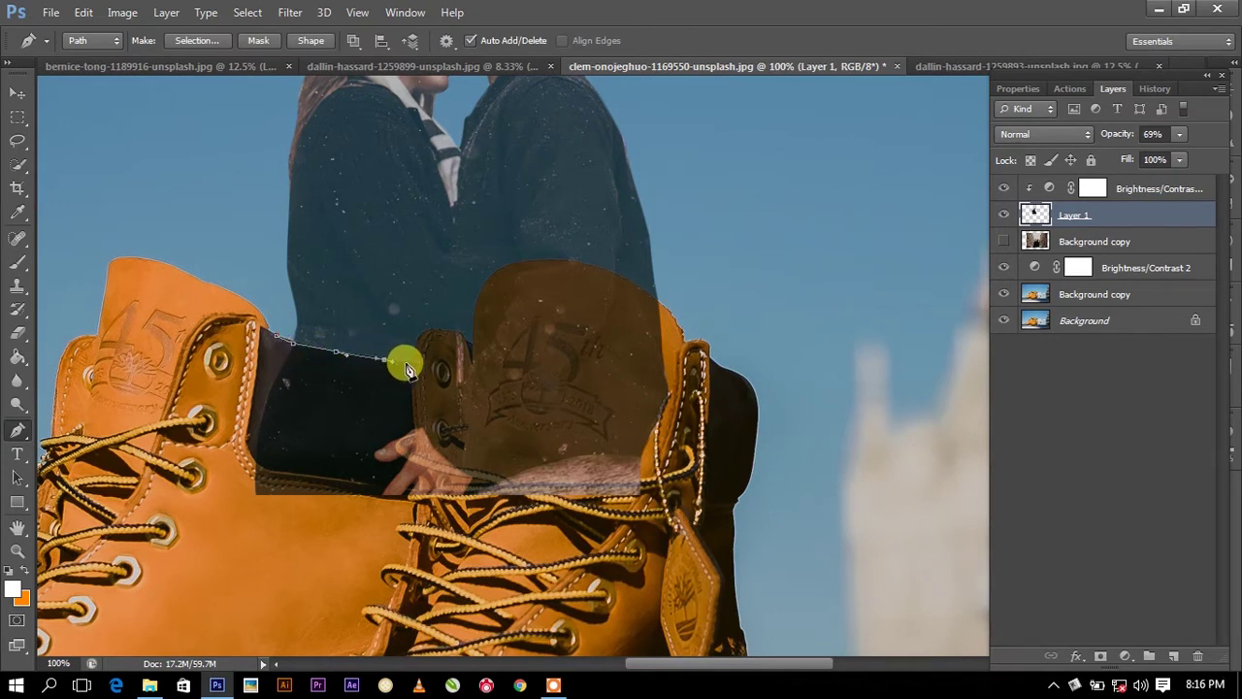
drag(415, 331, 456, 333)
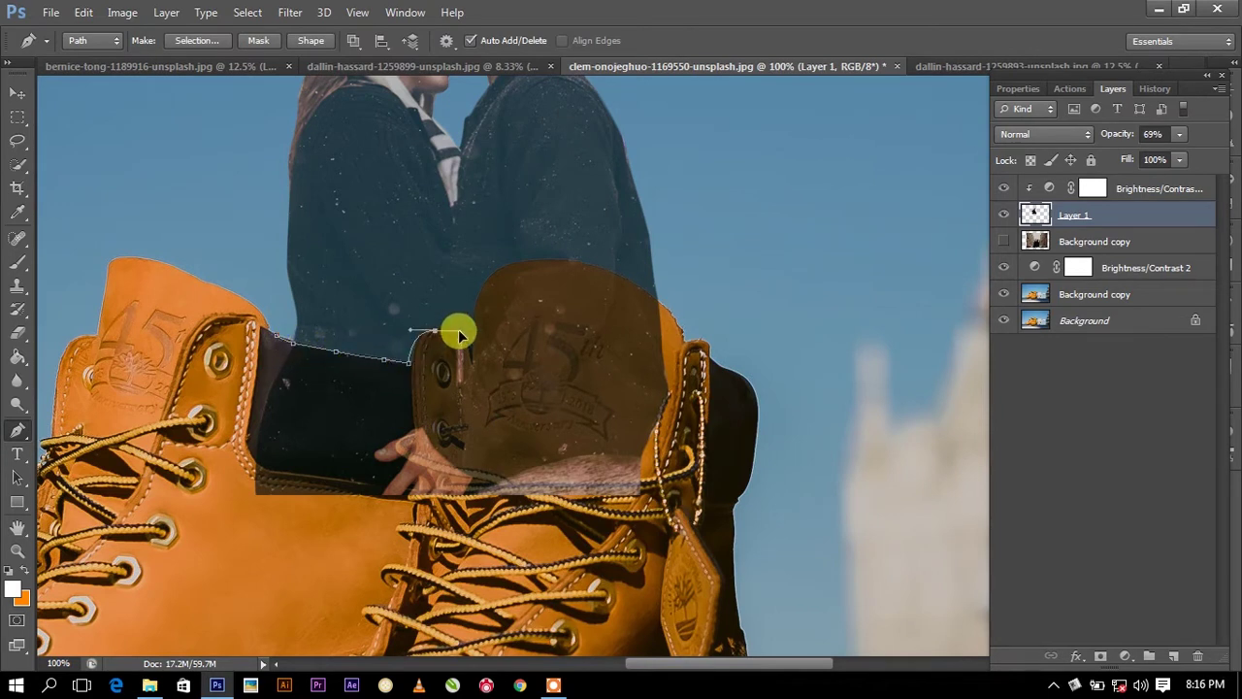
click(474, 341)
click(475, 302)
mouse_move(541, 262)
mouse_down()
mouse_move(616, 266)
mouse_move(595, 269)
mouse_up()
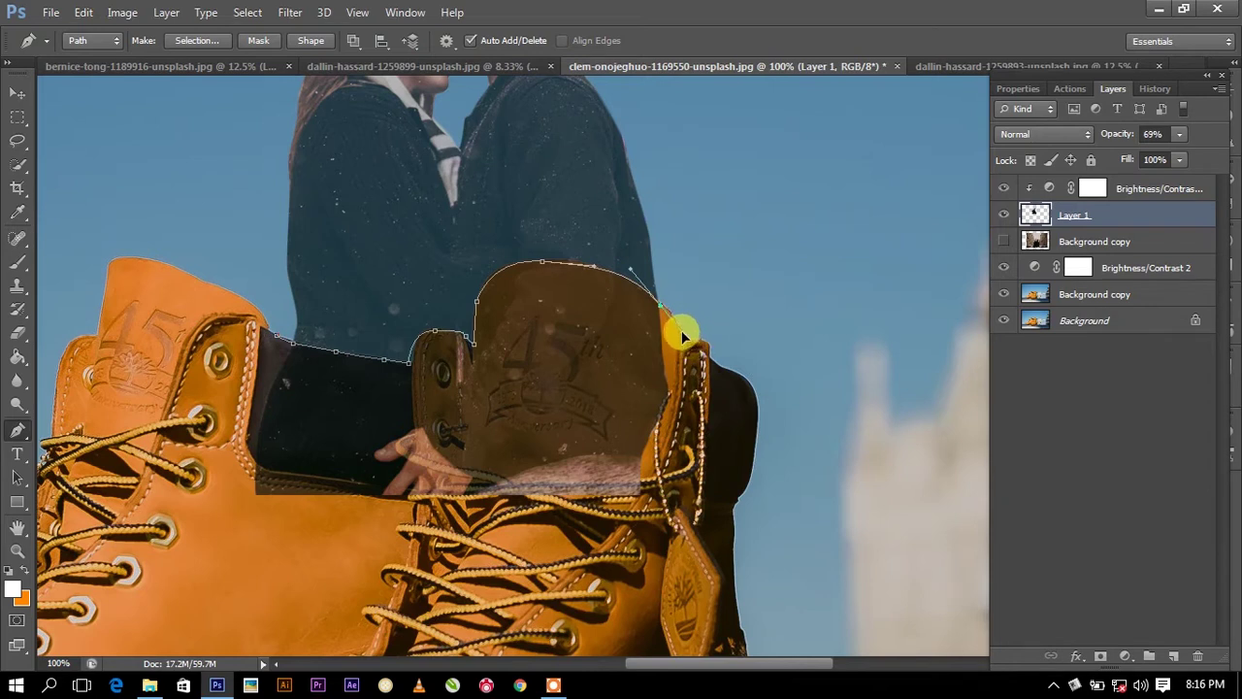
click(716, 352)
click(719, 528)
click(224, 544)
click(209, 406)
click(274, 337)
Step: Convert the boot path into an active selection with Make Selection
right_click(557, 310)
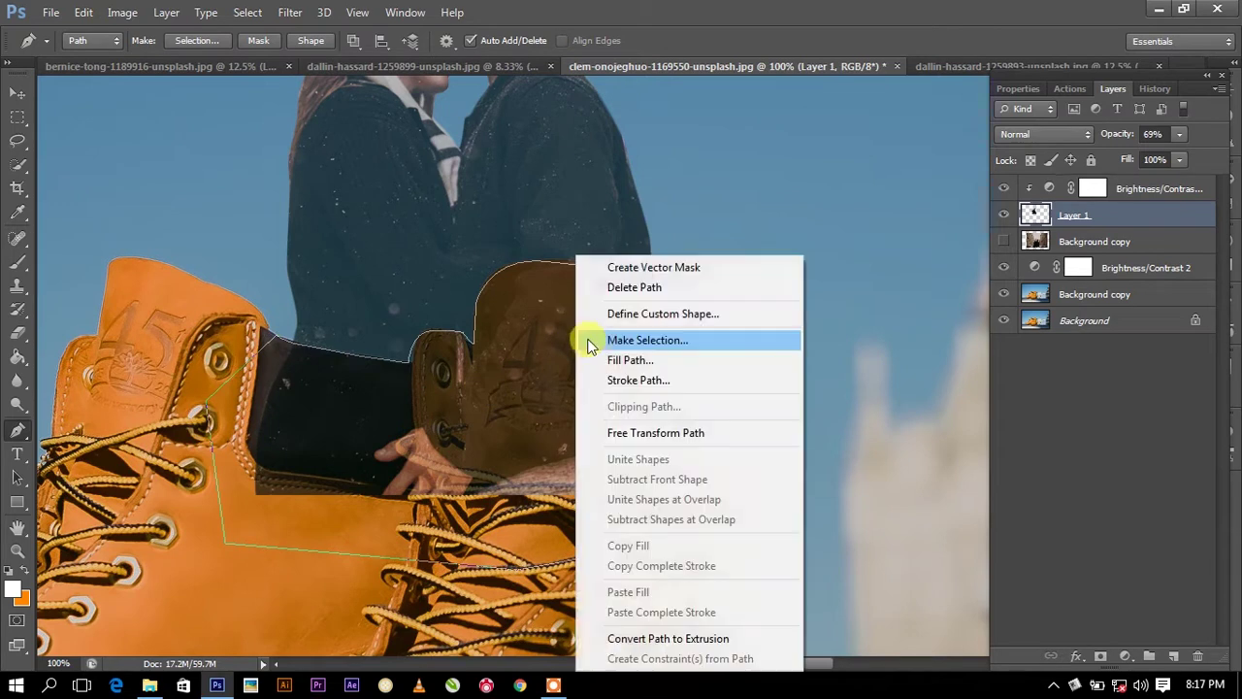
right_click(527, 274)
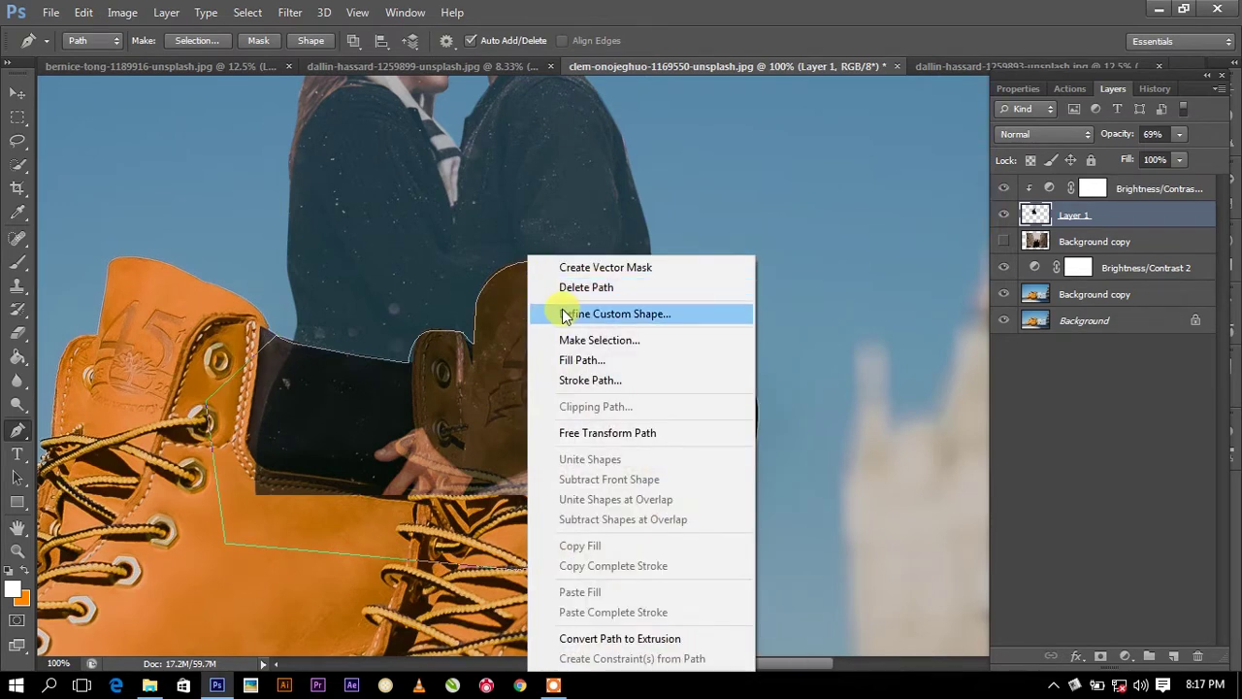
right_click(513, 257)
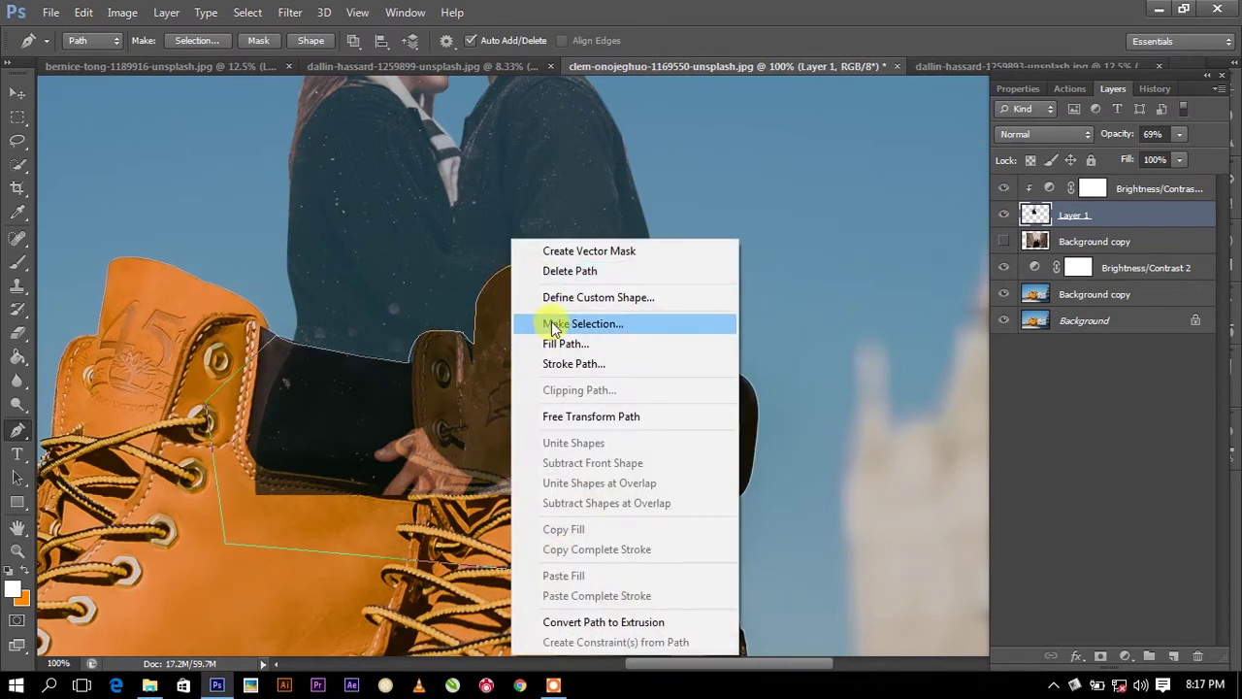
click(556, 324)
click(714, 218)
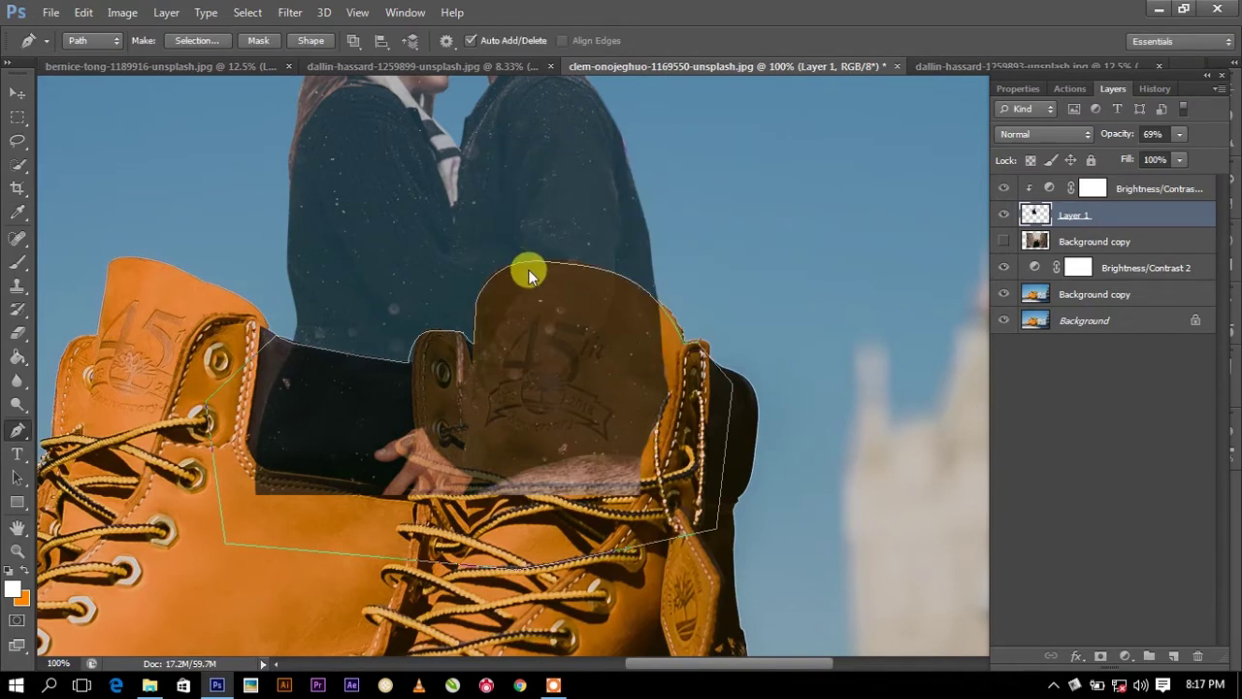
right_click(529, 270)
right_click(512, 275)
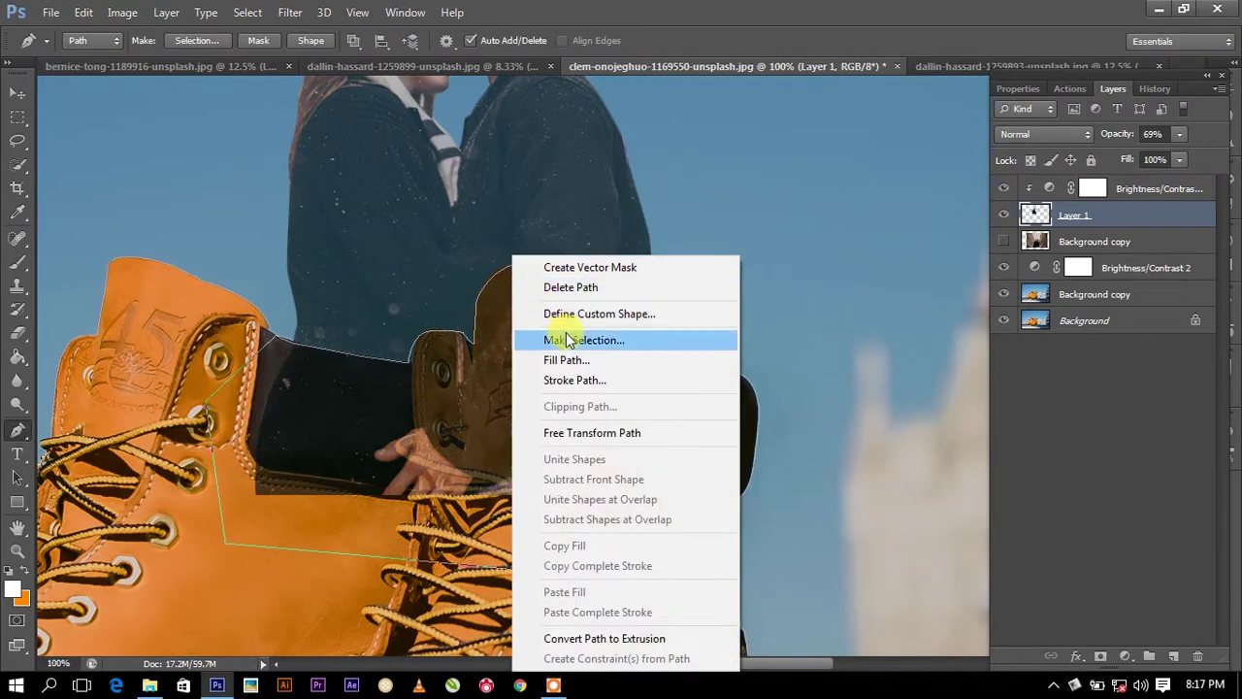
click(568, 340)
click(719, 200)
Step: Smooth the boot selection's edge with Refine Edge
click(17, 140)
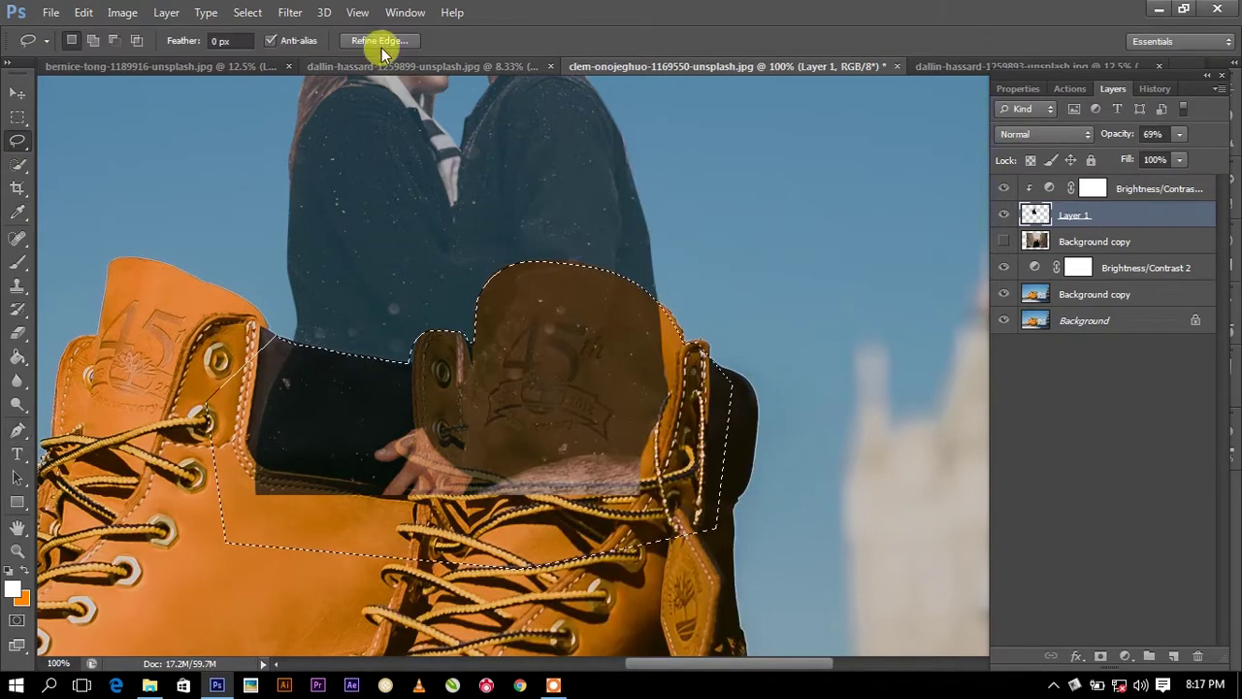
click(379, 41)
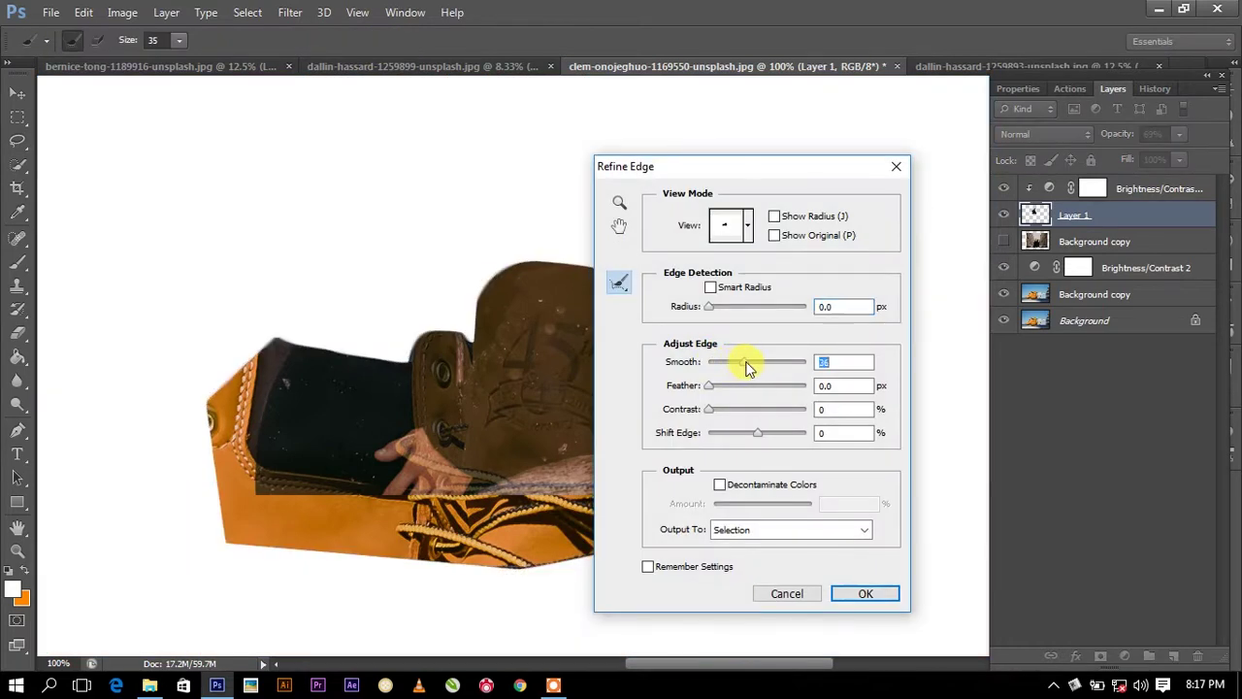
click(844, 593)
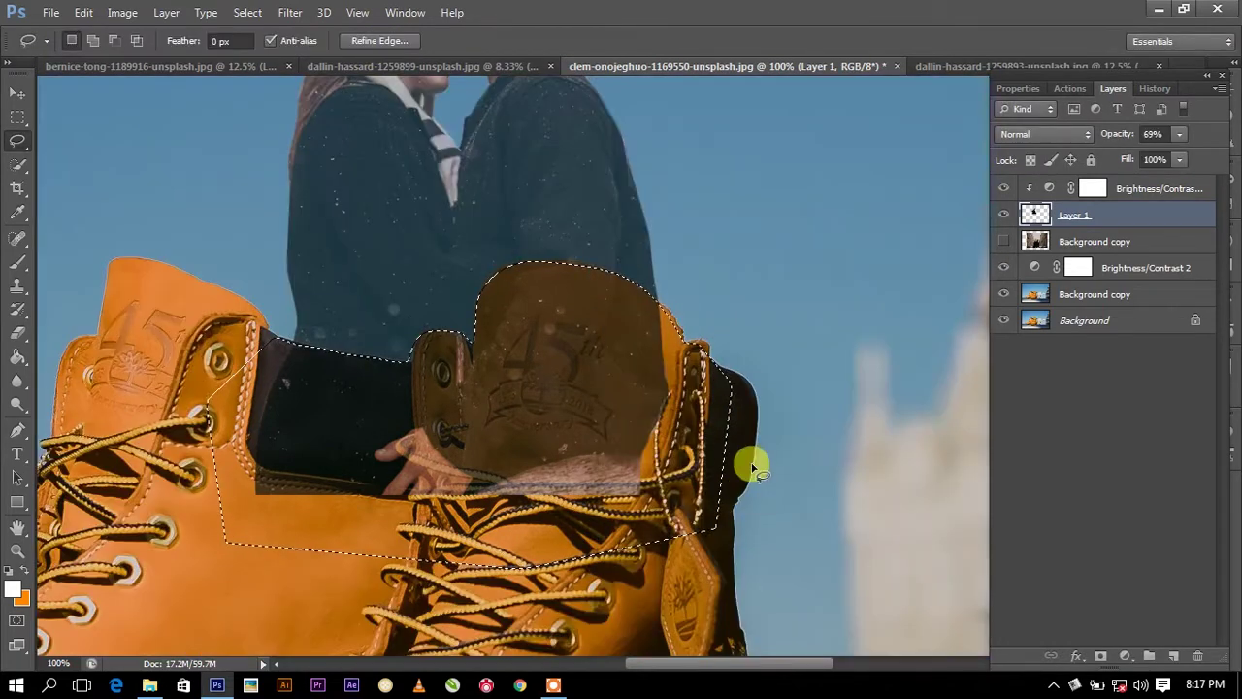
Step: Erase the couple layer inside the boot selection with the Eraser, then deselect
click(17, 333)
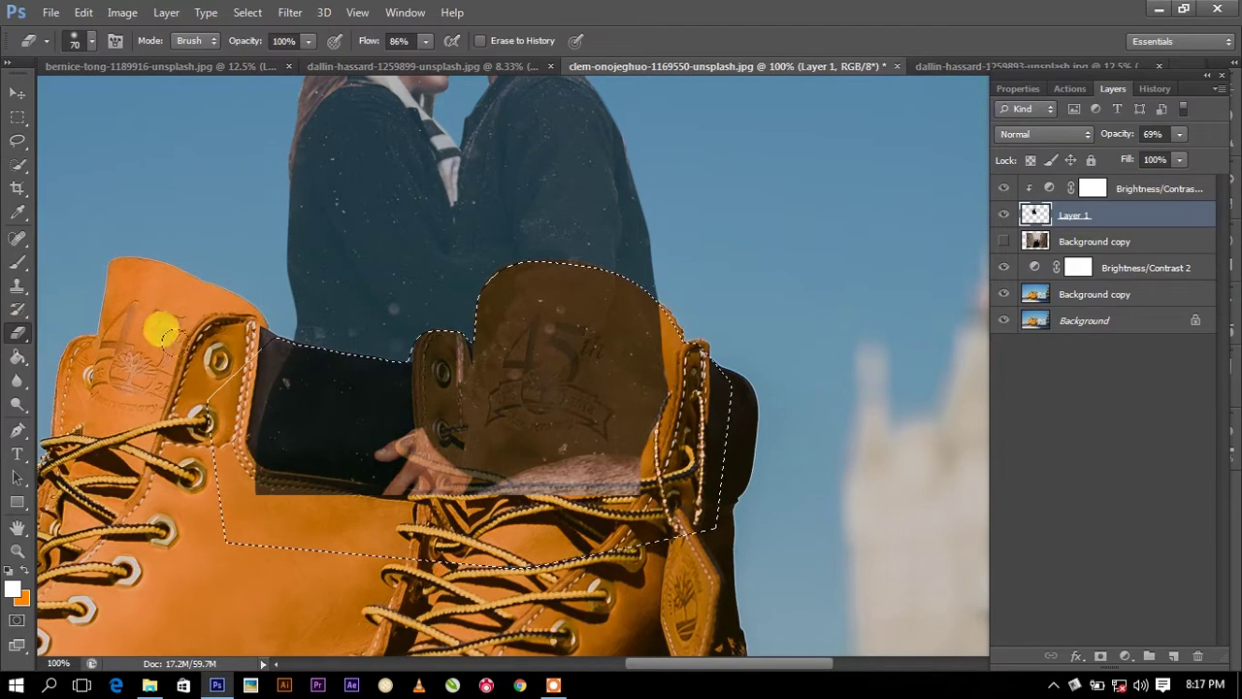
mouse_move(262, 427)
mouse_down()
mouse_move(355, 278)
mouse_move(555, 216)
mouse_up()
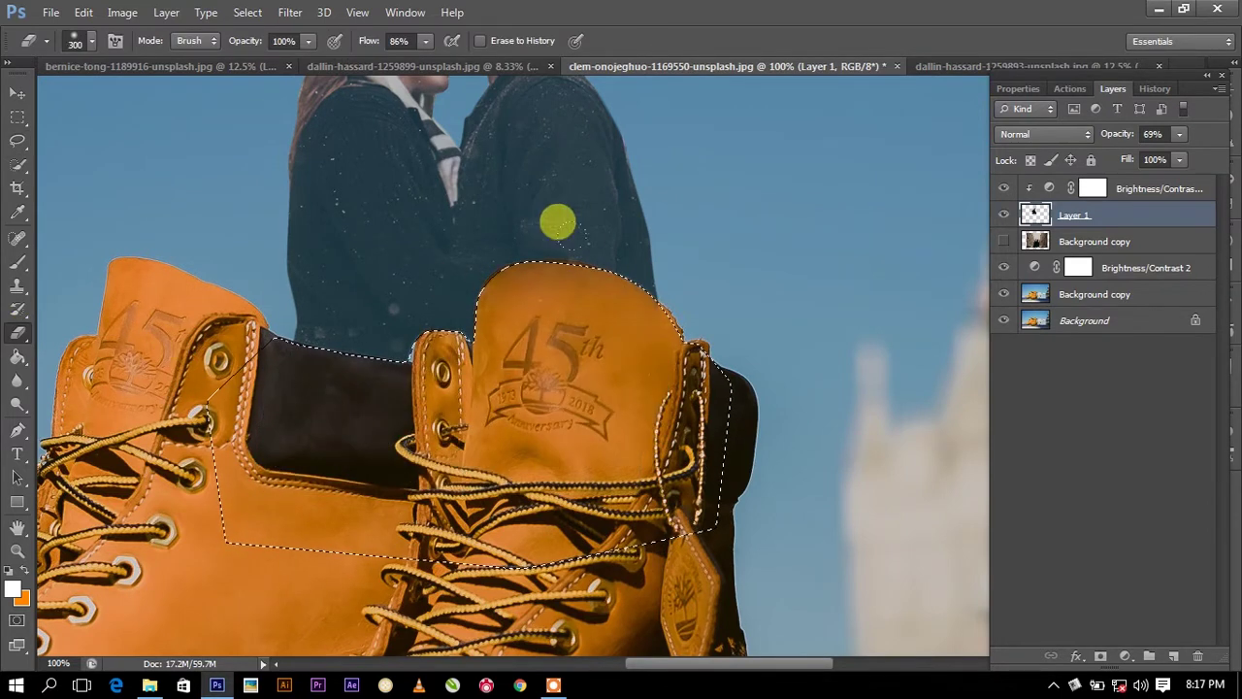
key(m)
right_click(381, 246)
click(408, 263)
Step: Raise Layer 1 to 100% opacity and zoom out to the whole composition
click(1180, 134)
drag(1179, 158, 1208, 165)
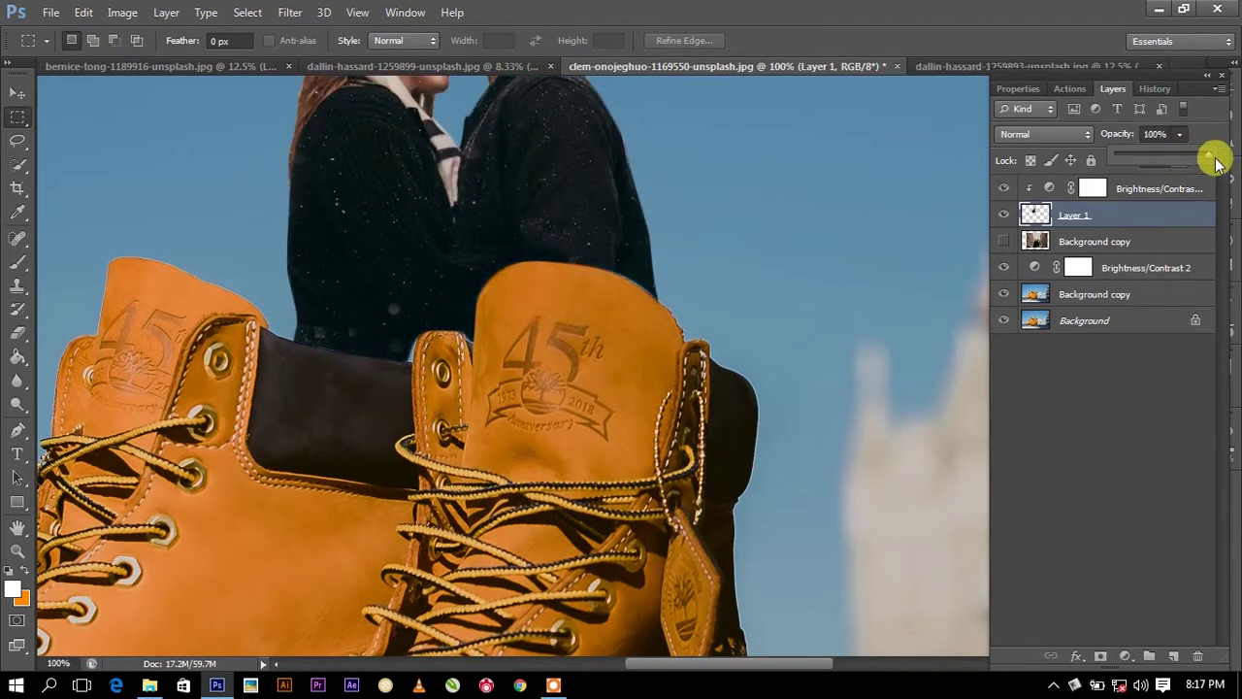
key(ctrl+minus)
key(ctrl+minus)
key(ctrl+minus)
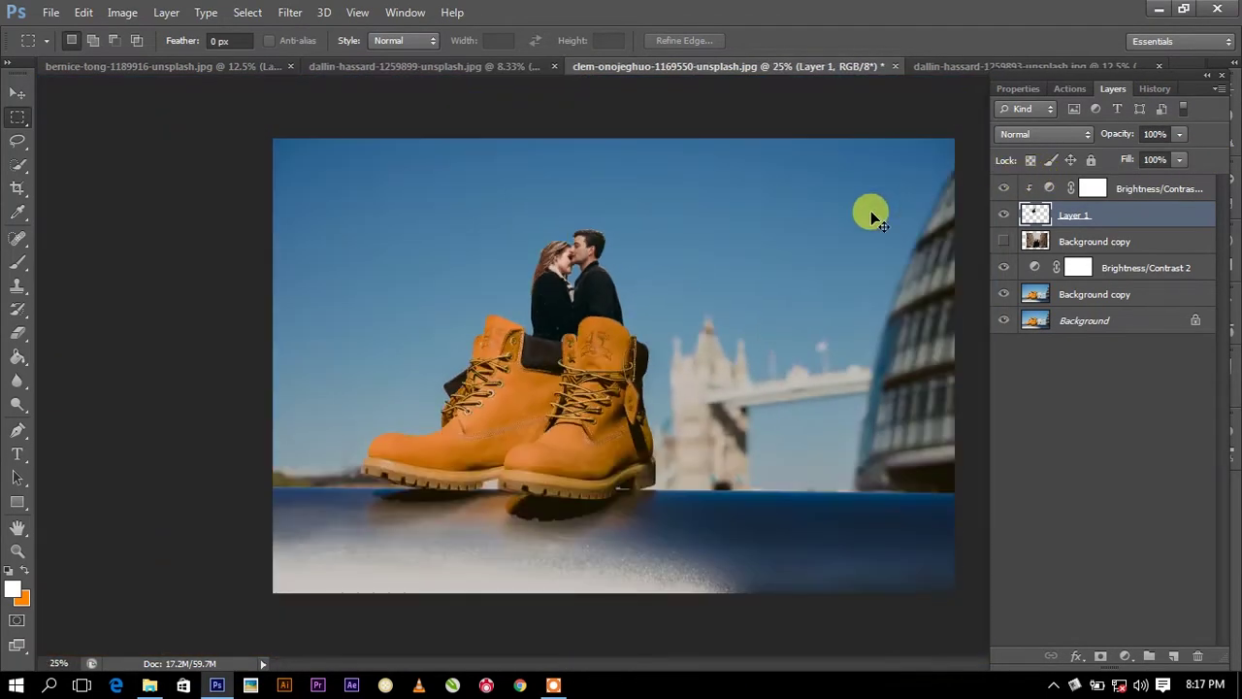
Step: Nudge the couple's Layer 1 2 px right with Free Transform and commit
key(ctrl+plus)
key(ctrl+plus)
key(ctrl+plus)
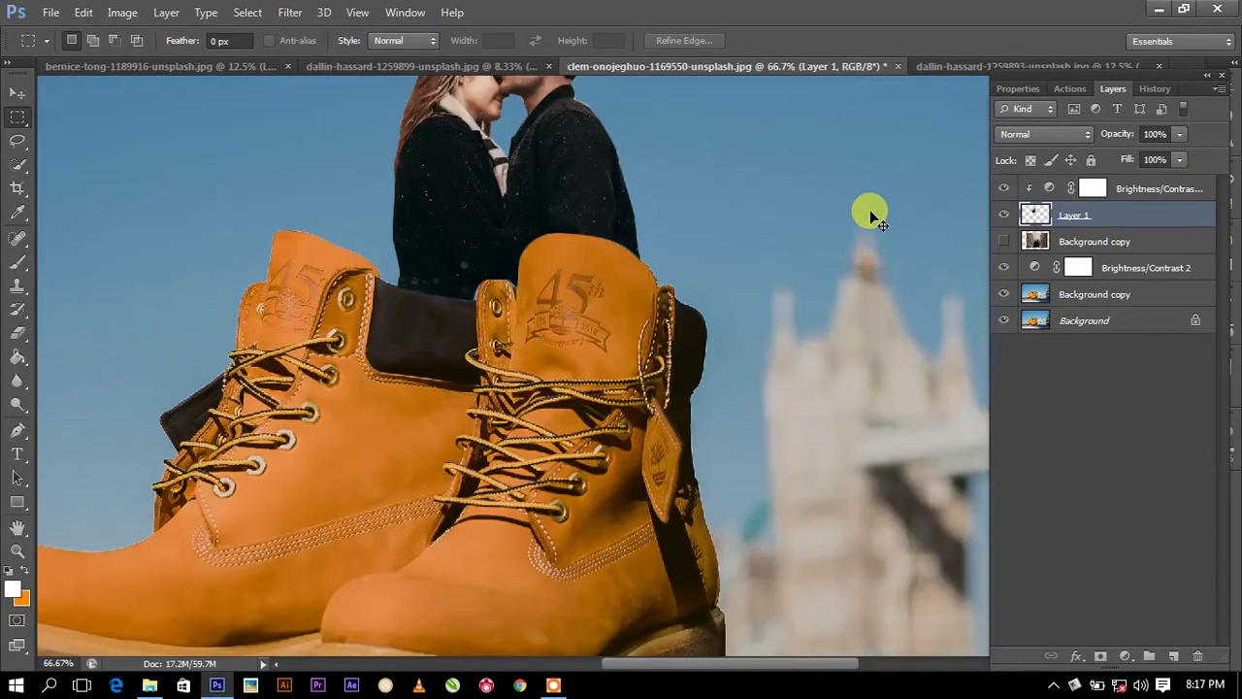
key(ctrl+t)
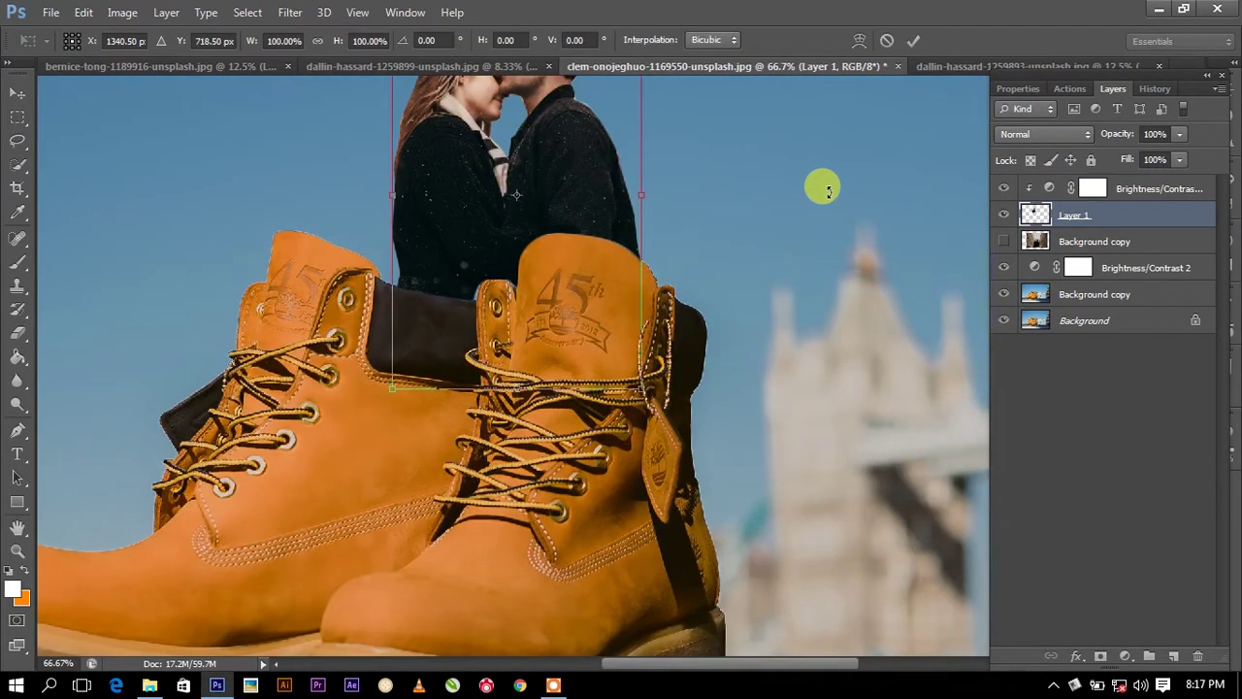
key(Right)
key(Right)
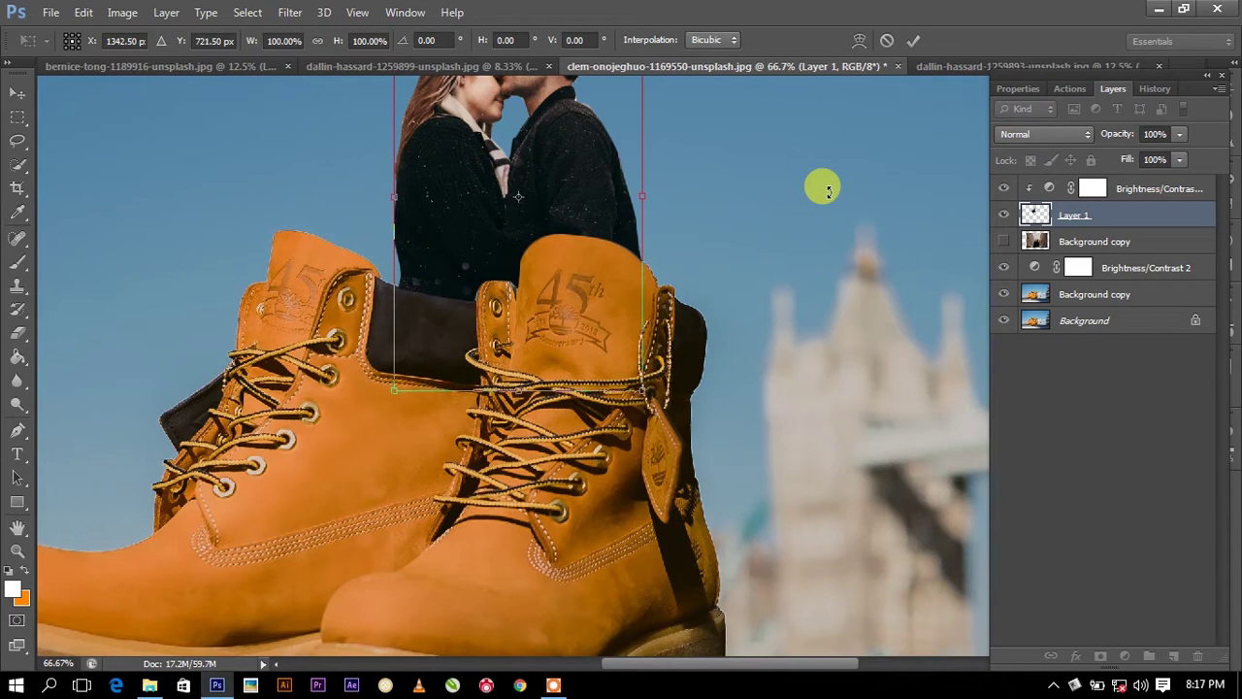
click(913, 40)
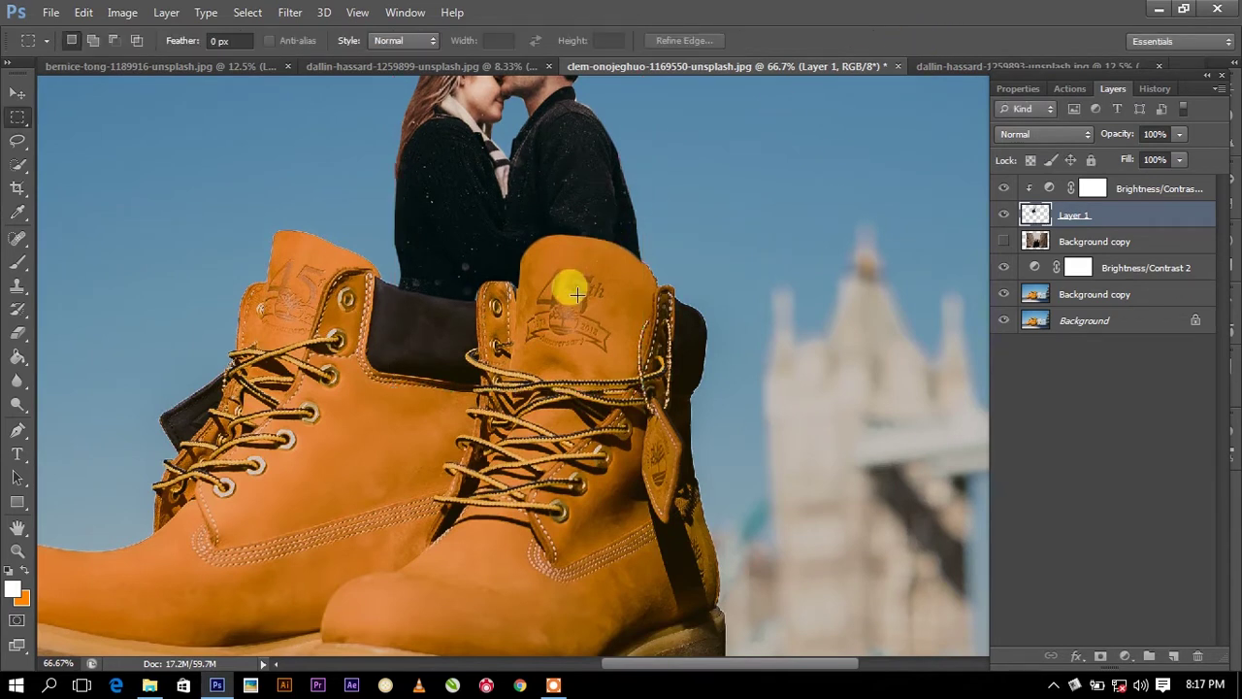
Step: Zoom and pan around the couple's heads and boot logo to check the placement
scroll(576, 293, down, 1)
scroll(577, 293, down, 1)
scroll(577, 294, down, 1)
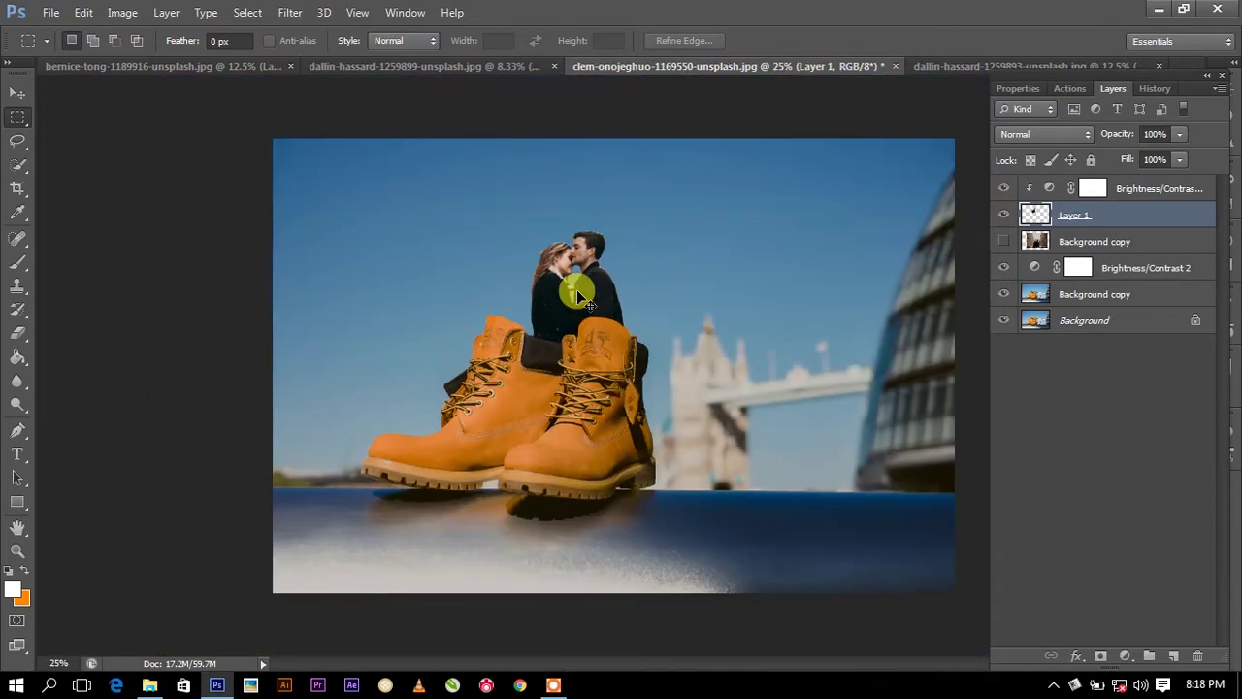
scroll(576, 290, up, 1)
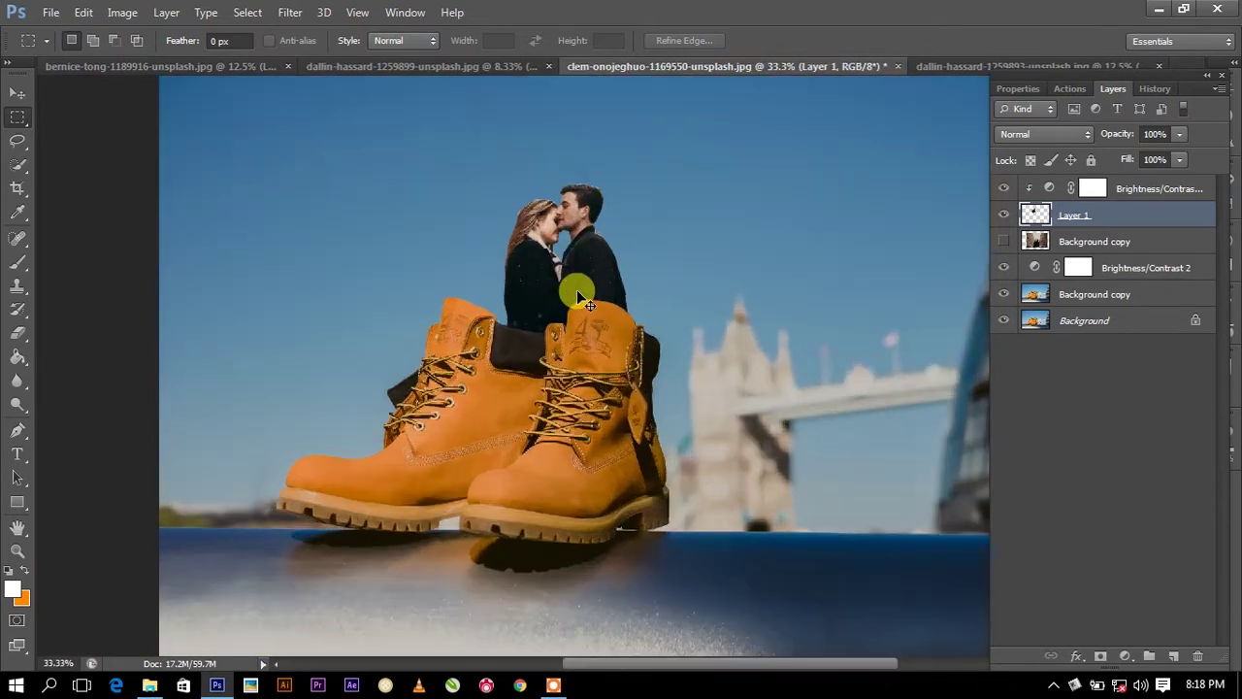
scroll(576, 289, up, 1)
scroll(577, 289, up, 1)
drag(576, 290, 599, 341)
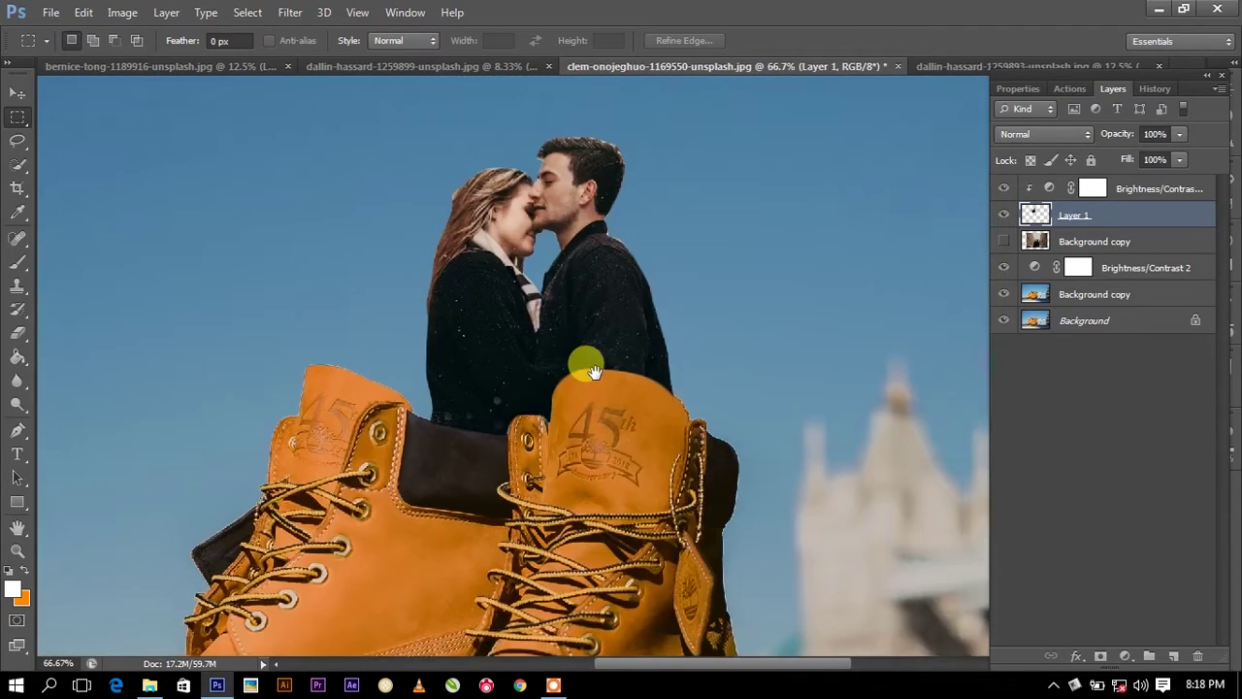
scroll(600, 342, down, 1)
scroll(600, 342, down, 2)
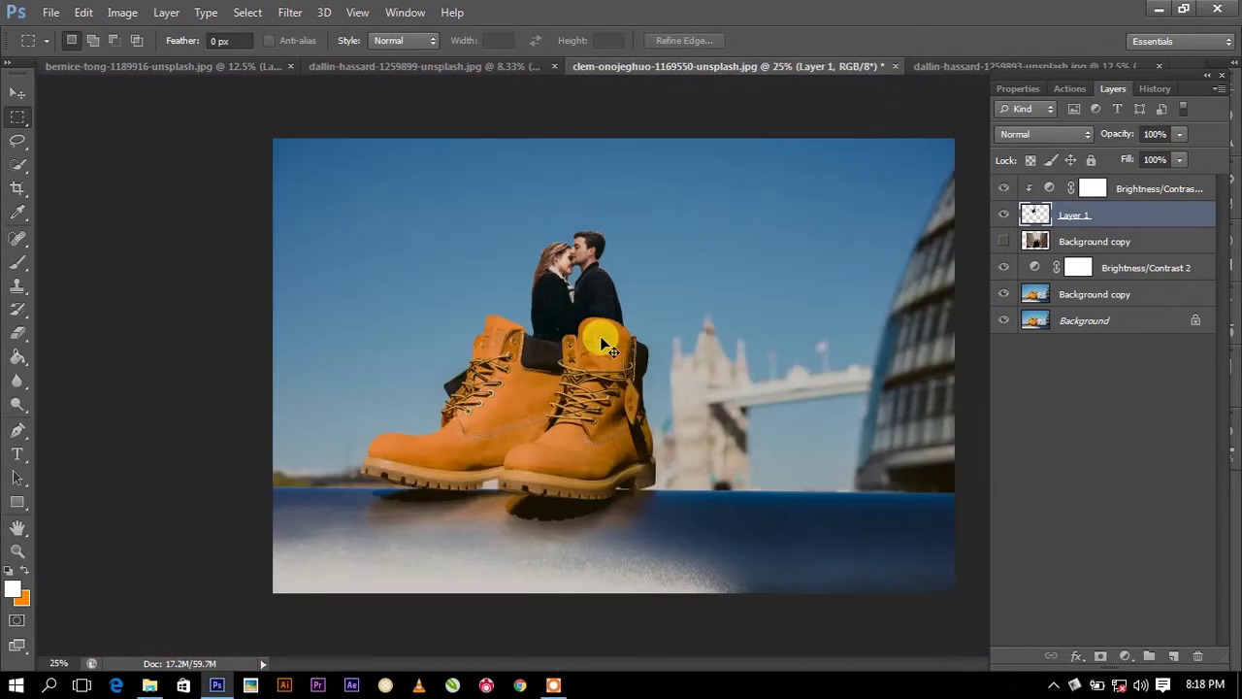
scroll(601, 341, up, 1)
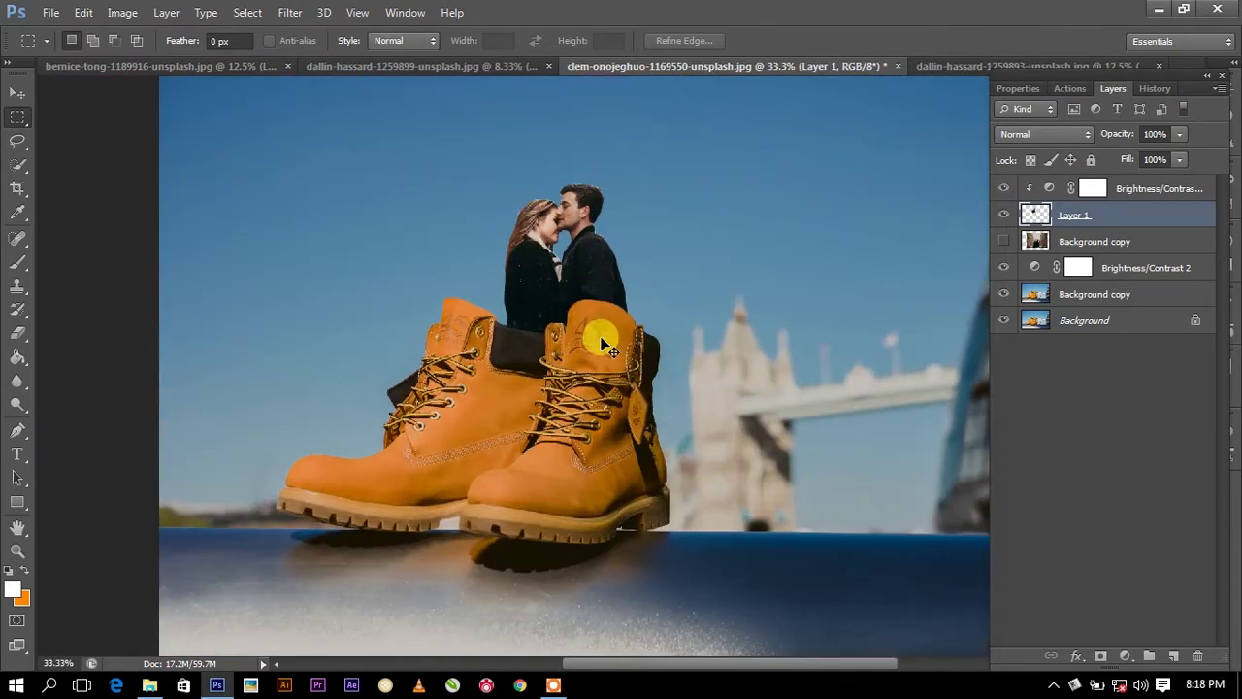
scroll(601, 341, down, 2)
scroll(601, 341, up, 1)
scroll(602, 345, up, 1)
scroll(595, 328, up, 2)
scroll(563, 242, up, 1)
drag(535, 200, 592, 419)
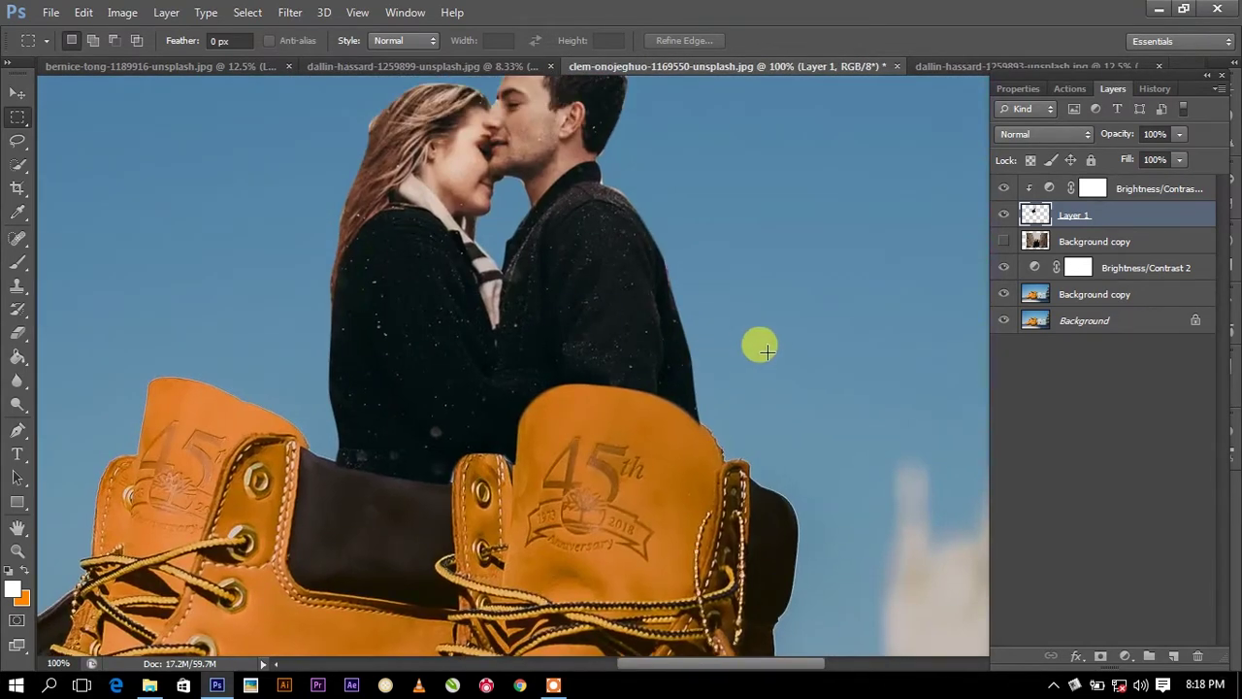
scroll(767, 350, down, 1)
Step: Add a Color Balance layer clipped to the couple with midtones −13, −11, −30
click(1126, 656)
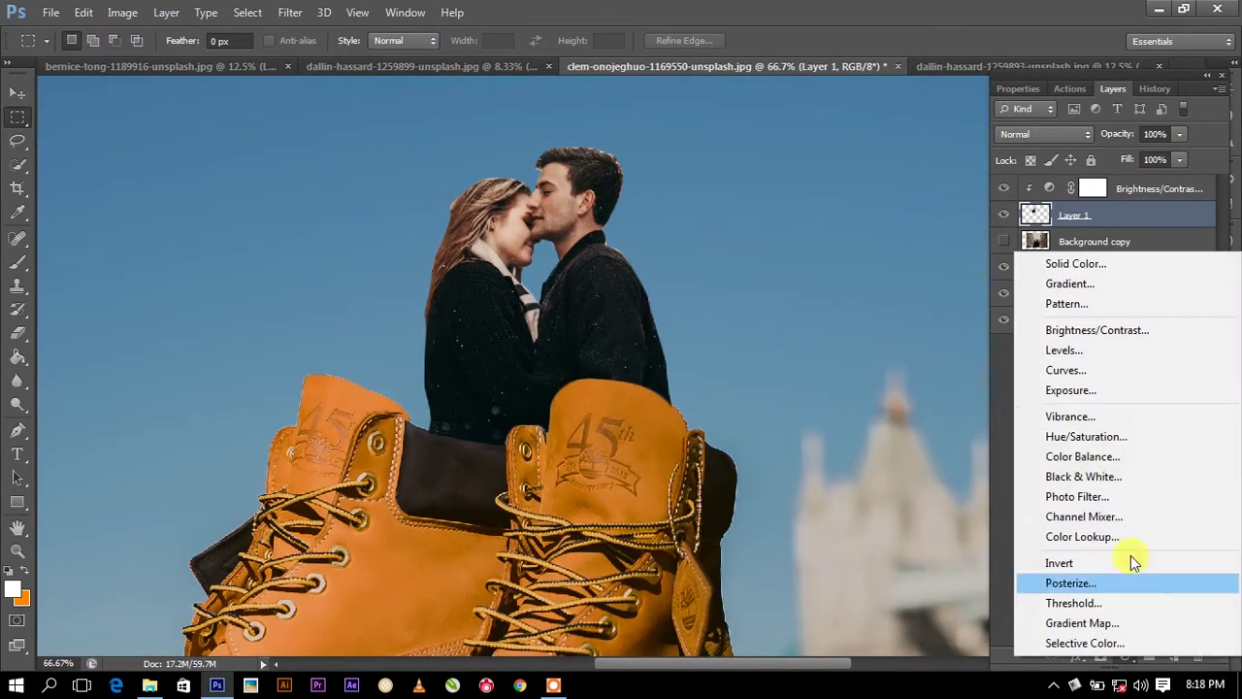
click(1092, 450)
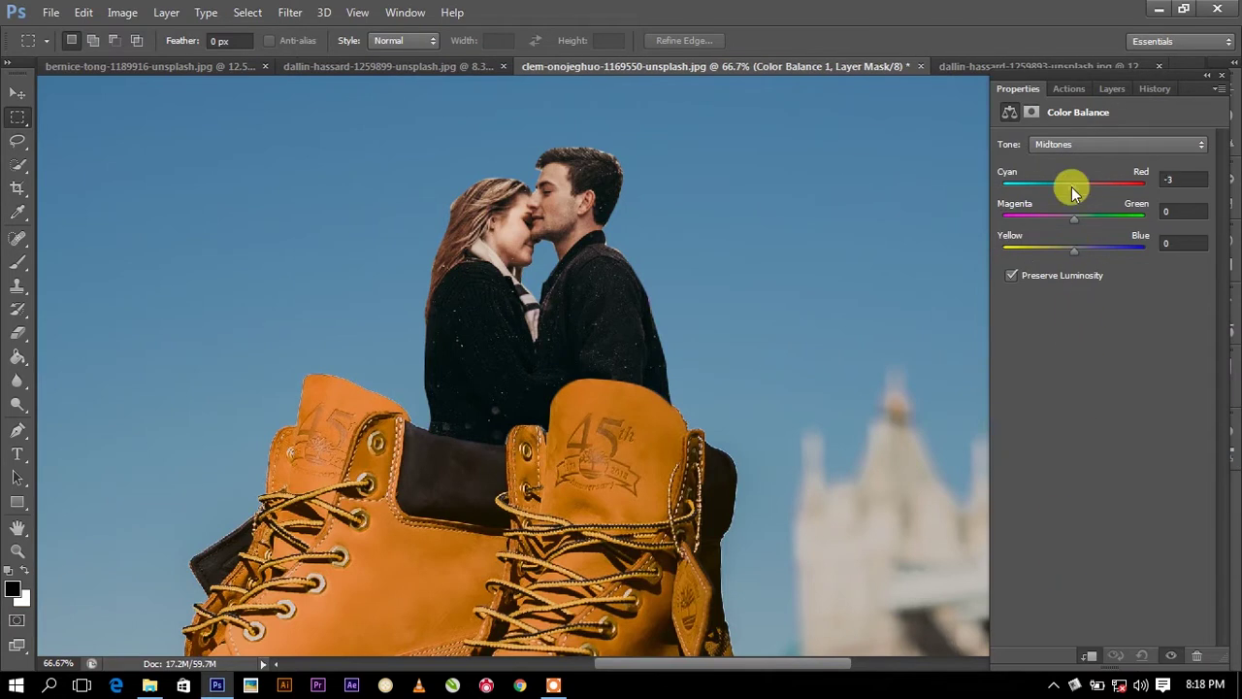
mouse_move(1074, 218)
mouse_down()
mouse_move(1083, 223)
mouse_move(1056, 256)
mouse_up()
key(ctrl+minus)
key(ctrl+minus)
key(ctrl+minus)
key(ctrl+plus)
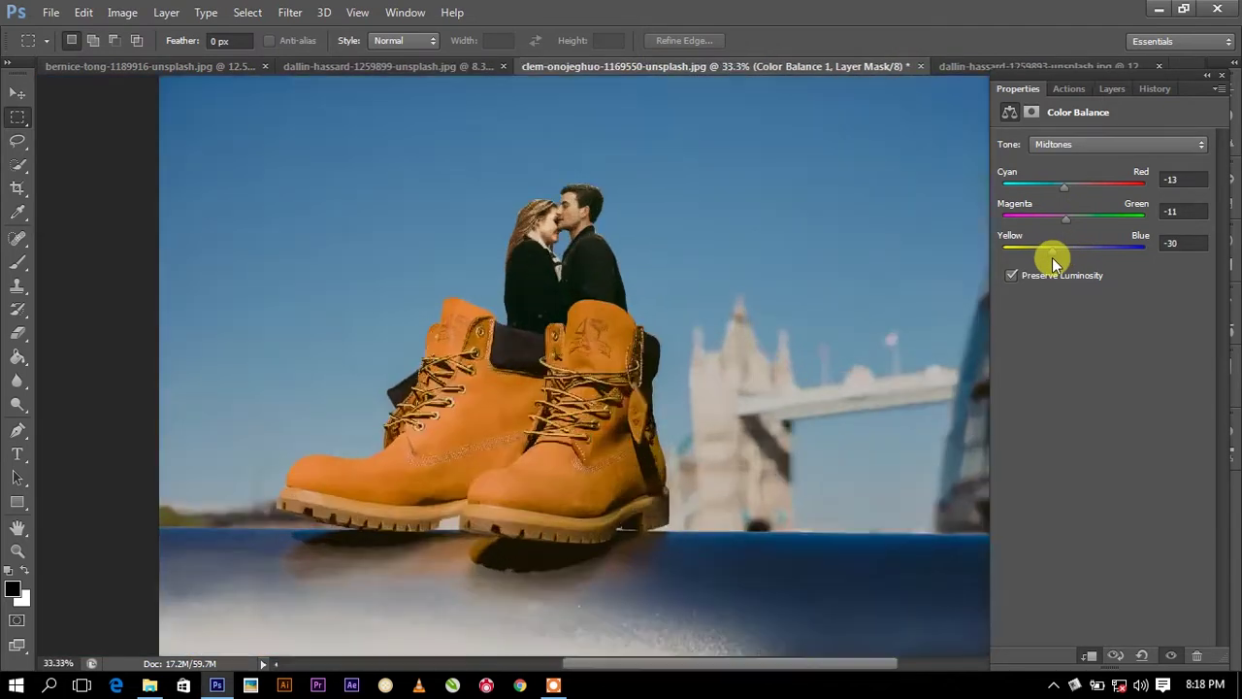
key(ctrl+plus)
key(ctrl+plus)
mouse_move(589, 240)
mouse_down()
mouse_move(604, 362)
mouse_move(666, 347)
mouse_up()
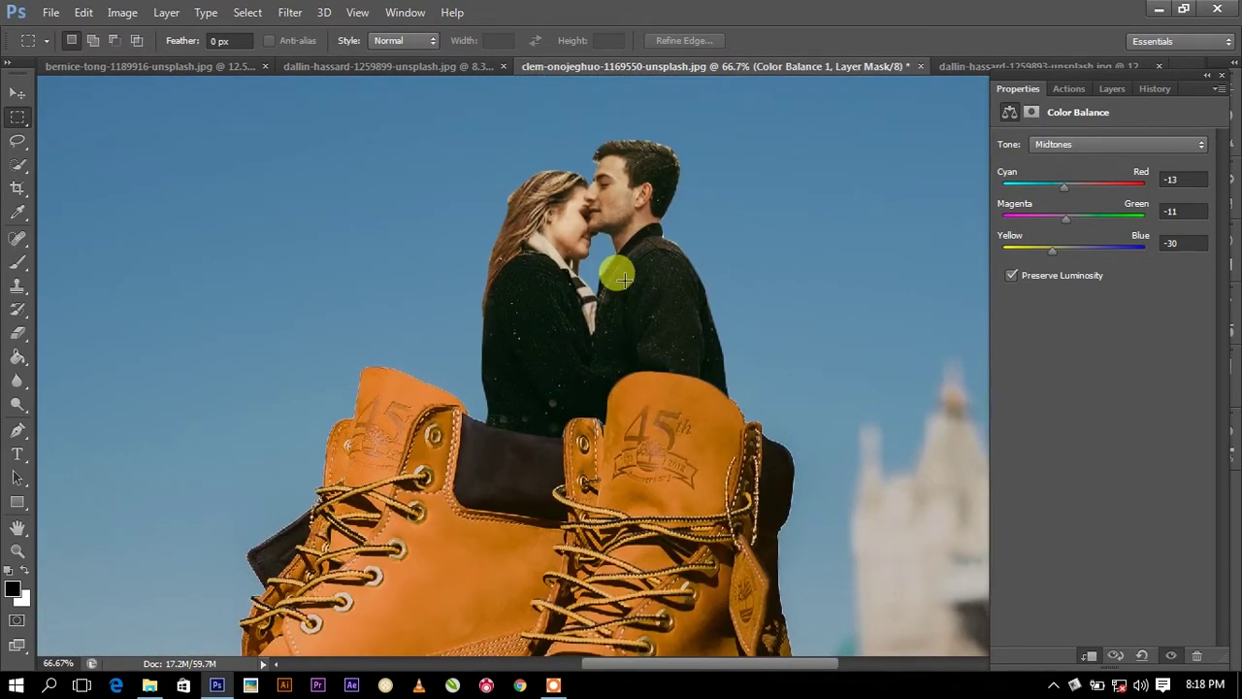
scroll(554, 208, down, 5)
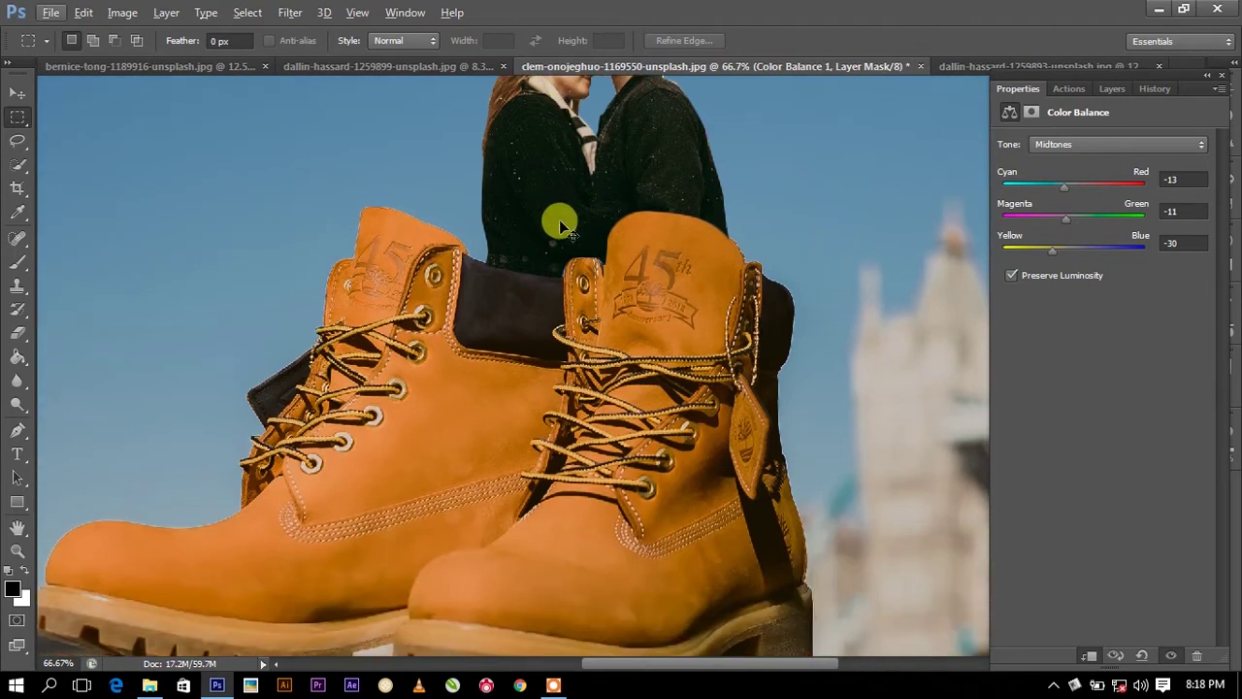
alt+scroll(559, 219, down, 3)
Step: Add Color Balance 2 above Brightness/Contrast 1 with midtones −8, −2, +6
click(1113, 89)
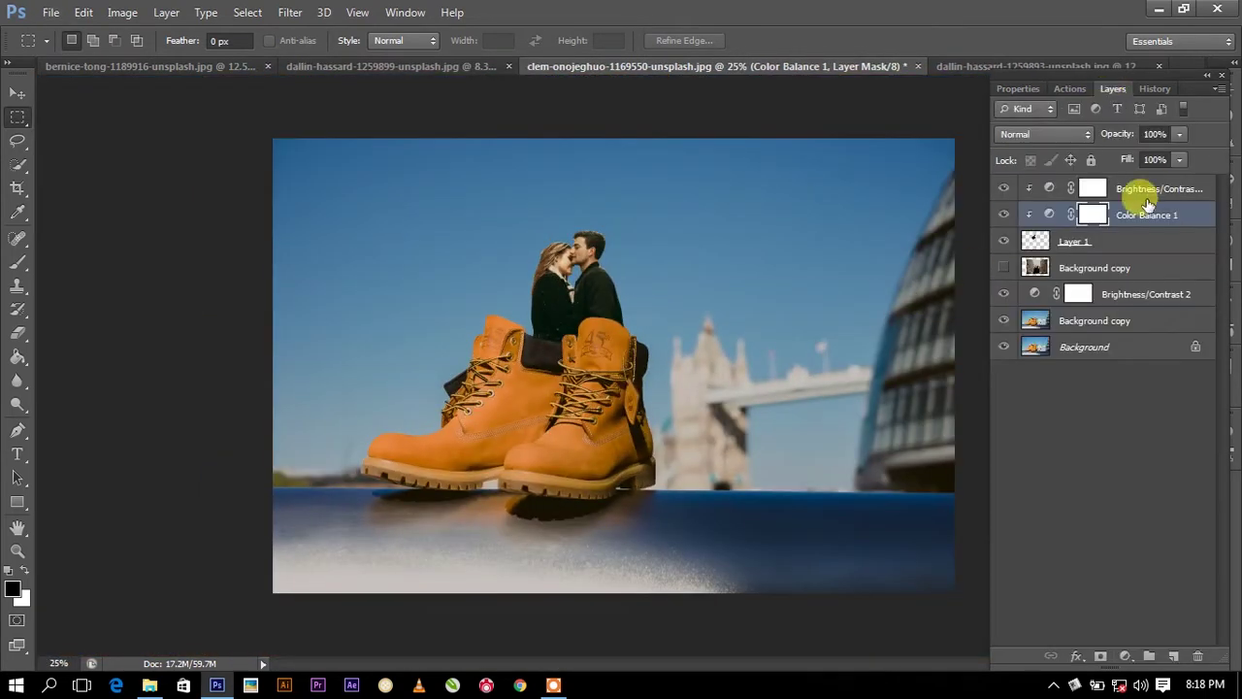
click(1136, 189)
click(1128, 658)
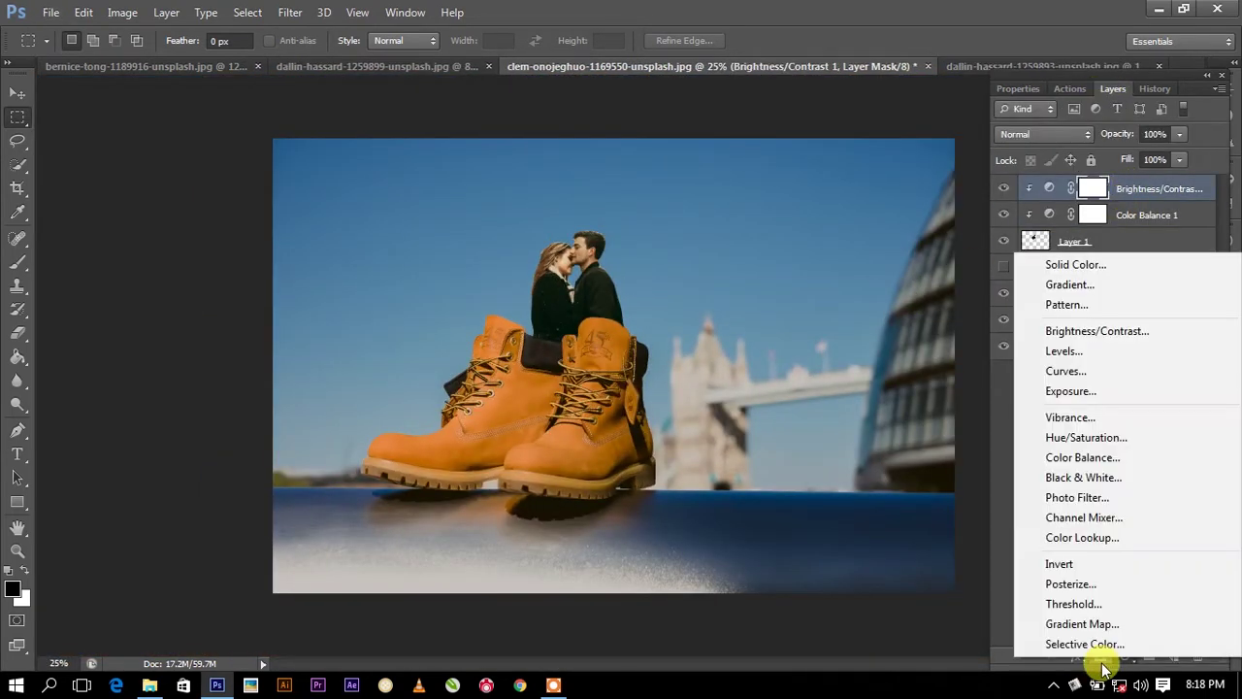
click(1083, 457)
mouse_move(1075, 188)
mouse_down()
mouse_move(1084, 193)
mouse_move(1057, 197)
mouse_move(1078, 219)
mouse_move(1078, 264)
mouse_up()
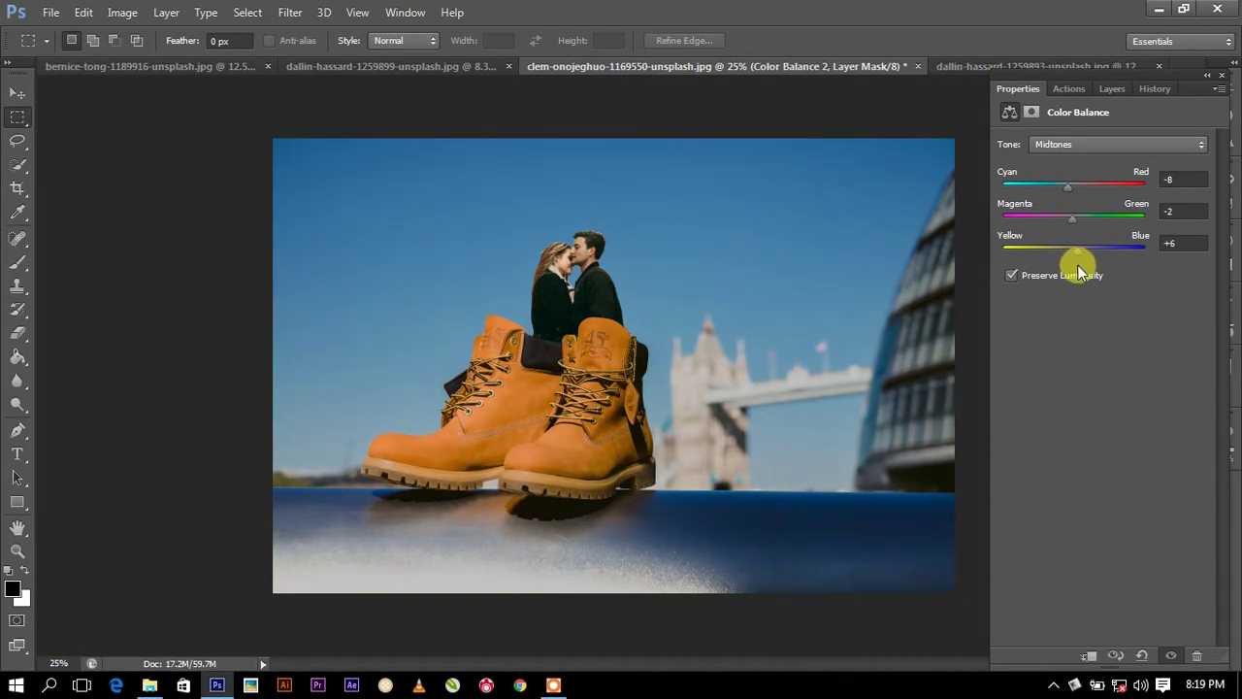
click(1111, 90)
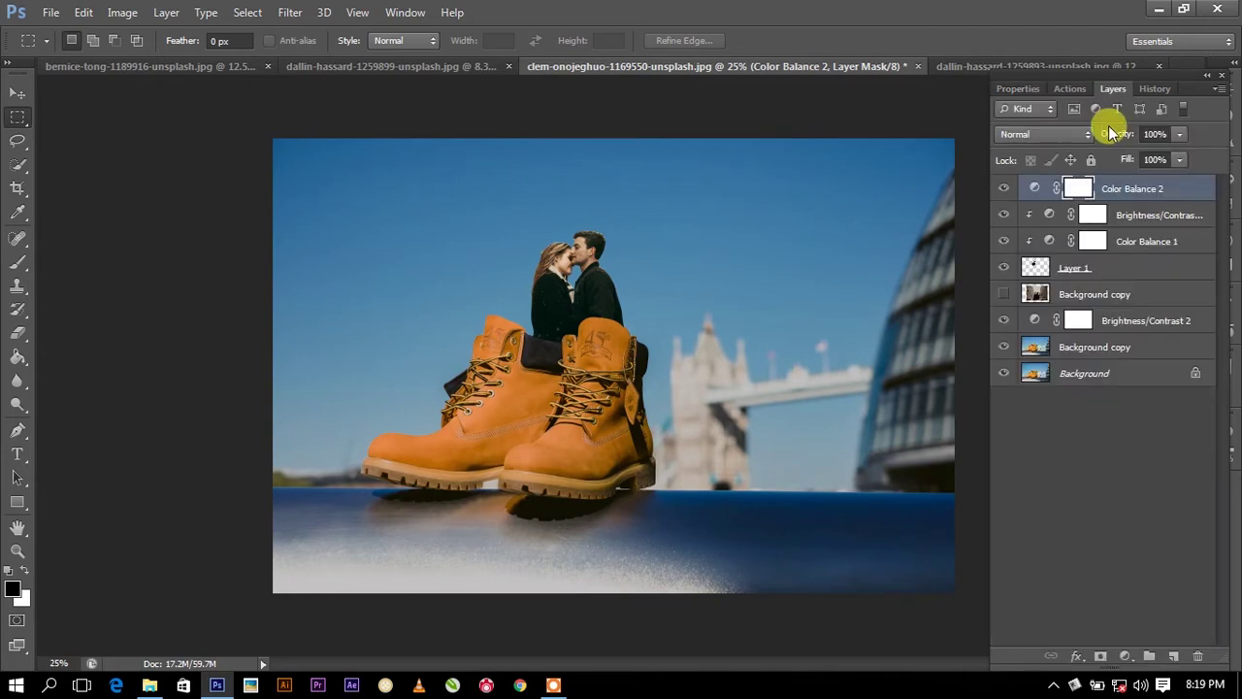
scroll(679, 417, up, 2)
scroll(582, 291, up, 2)
scroll(578, 258, down, 2)
scroll(578, 261, down, 1)
scroll(578, 260, down, 1)
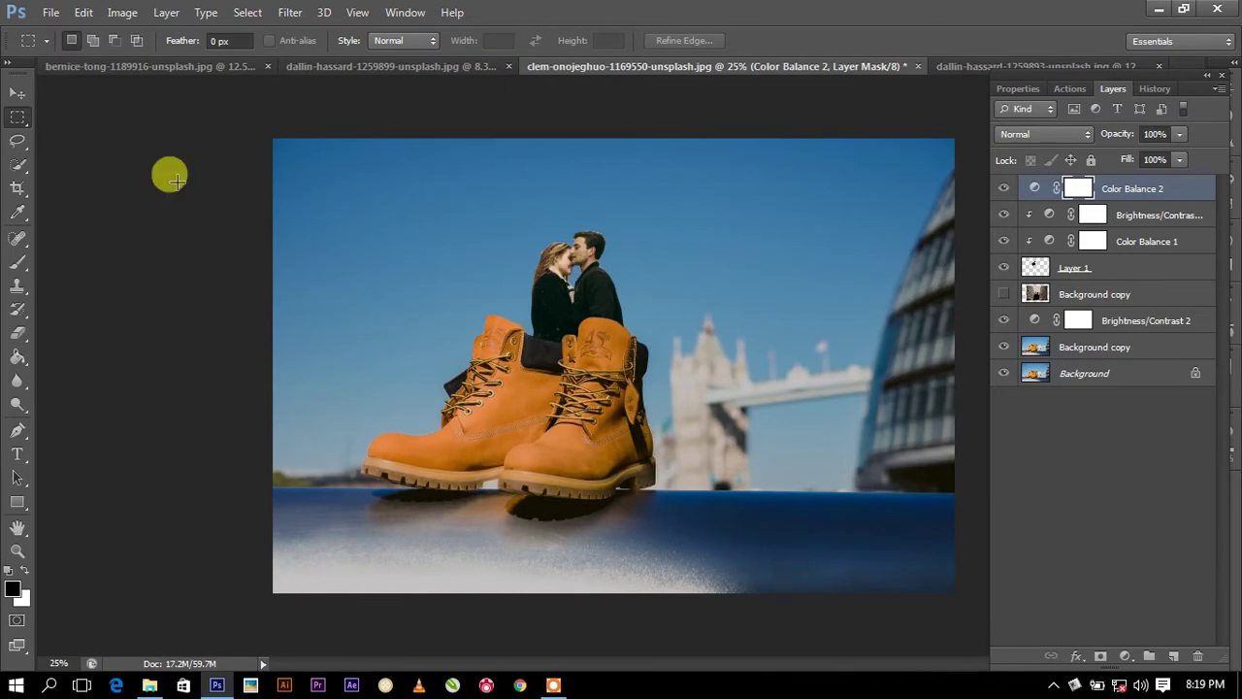
Step: Crop the right, bottom and top edges inward to frame the couple and boots
click(17, 189)
drag(954, 366, 895, 364)
drag(619, 587, 621, 522)
drag(616, 184, 603, 198)
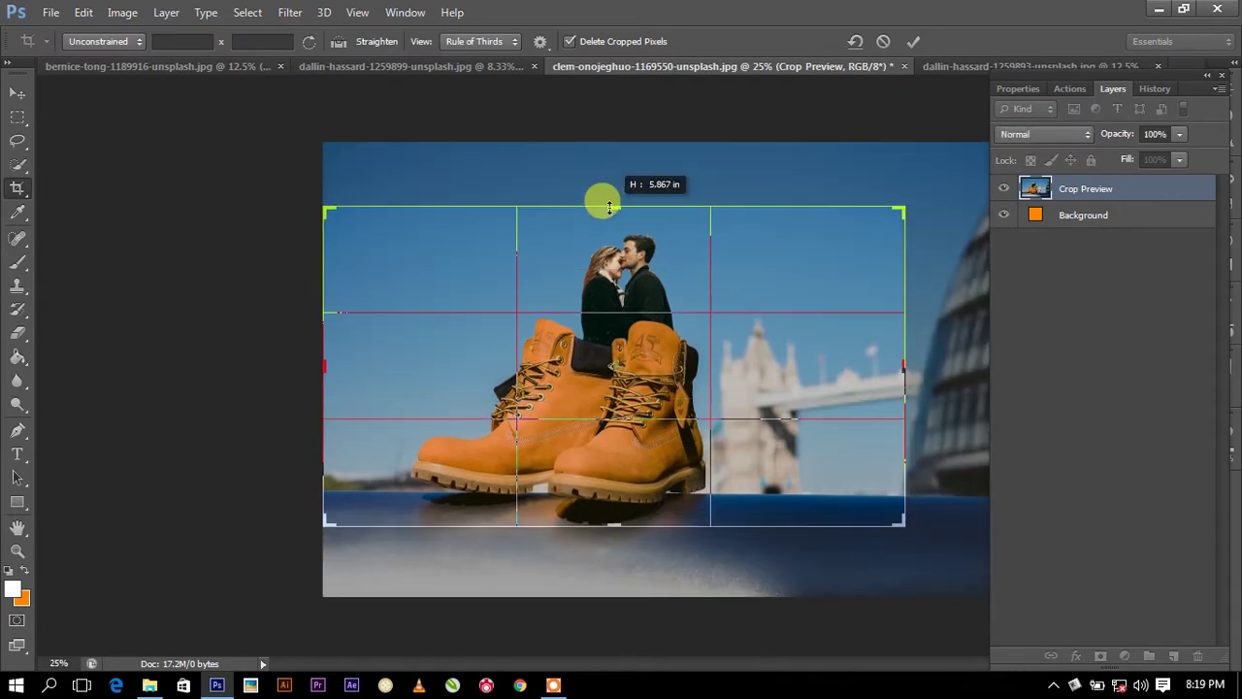
click(914, 40)
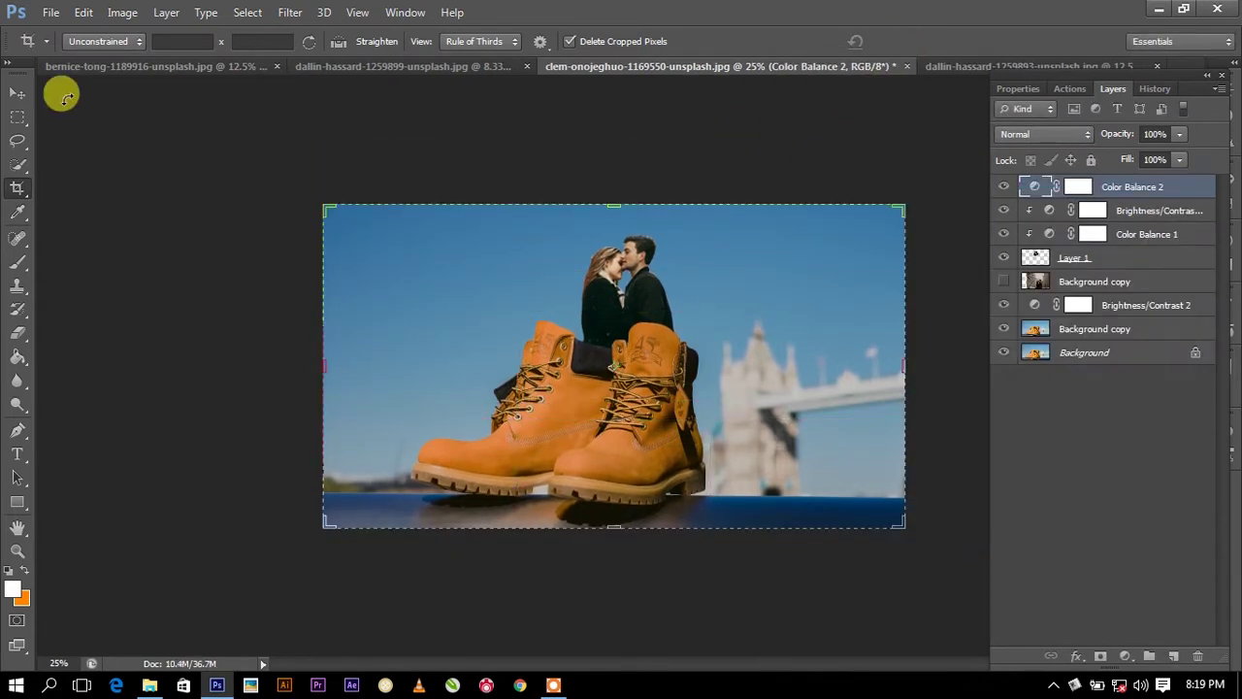
click(19, 92)
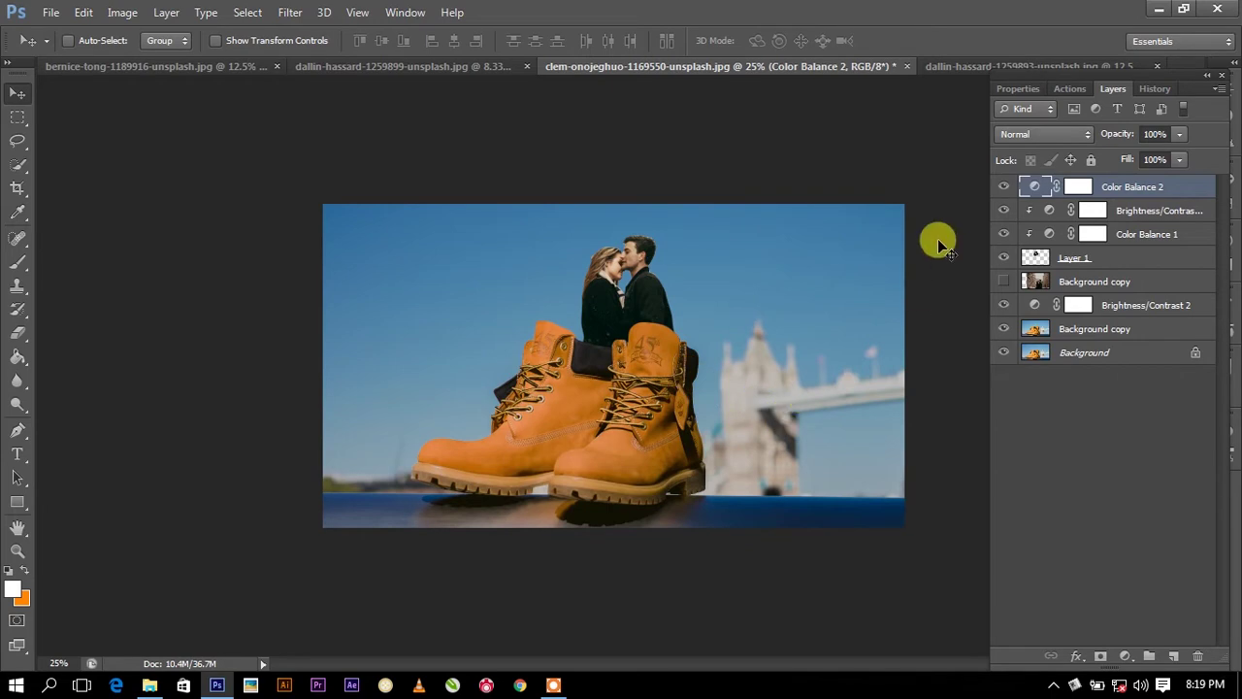
key(ctrl+plus)
Step: Minimize Photoshop and show Icecream Screen Recorder's Pause/Stop controls from the tray
click(1159, 9)
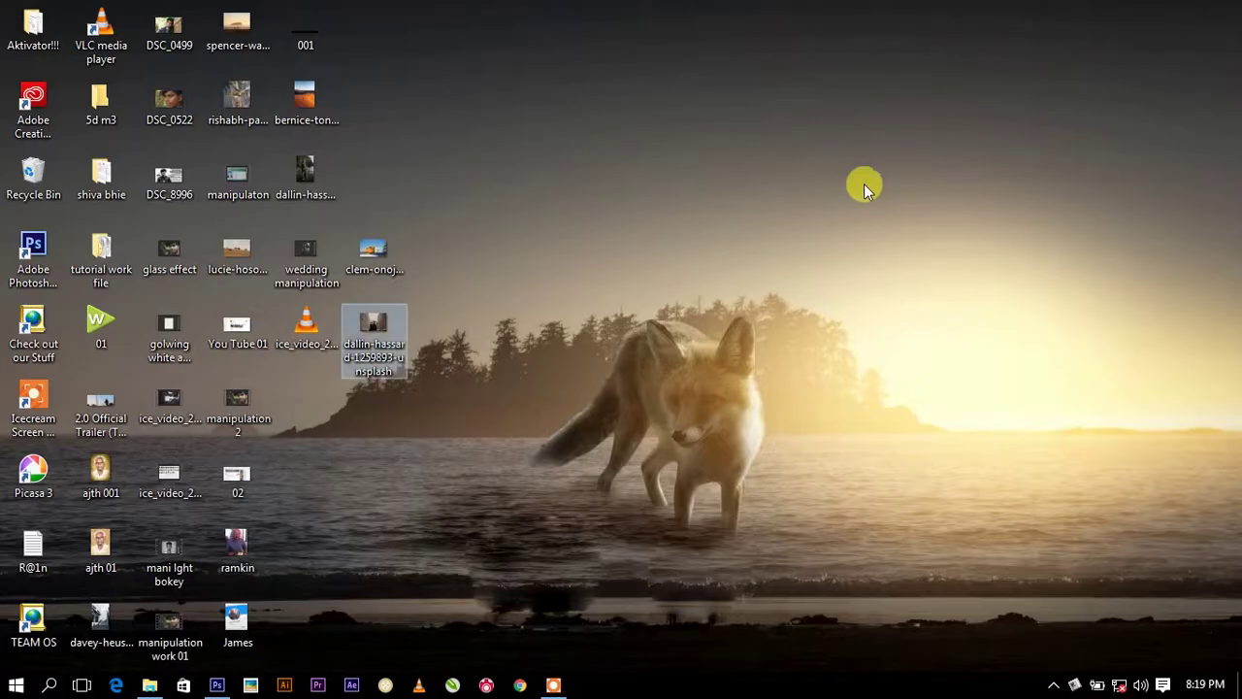
click(1053, 685)
click(1067, 611)
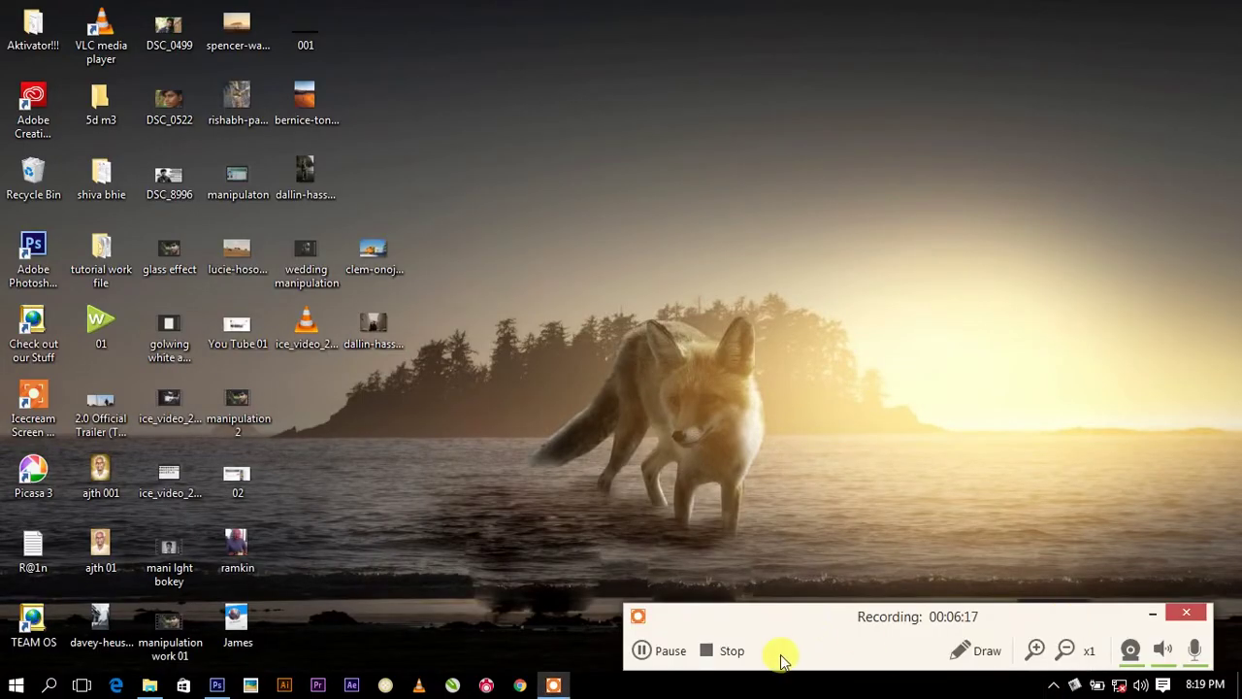